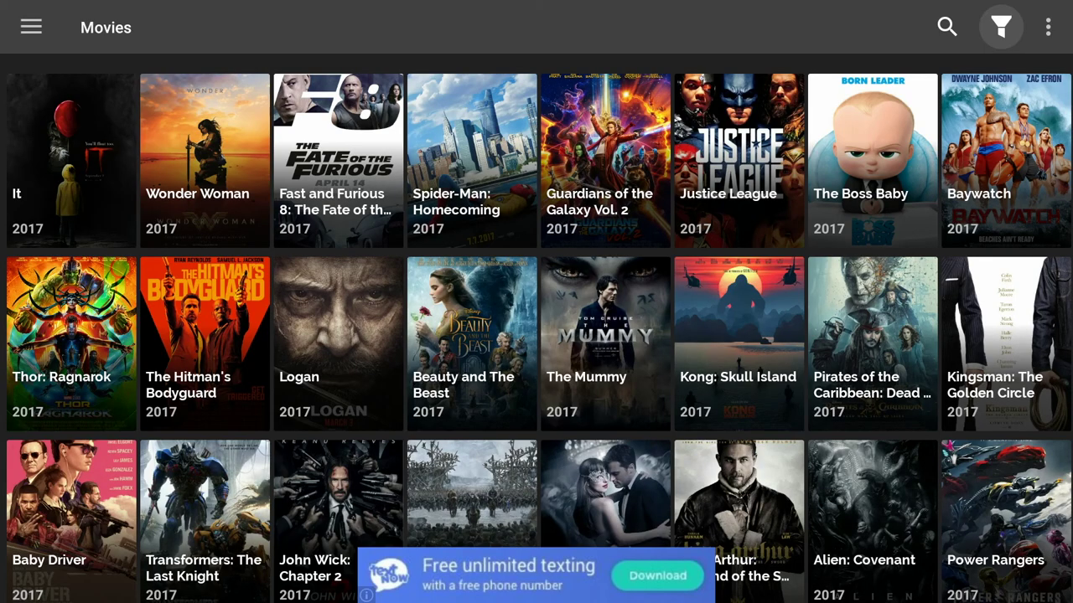
Open Morph TV's section menu over the 2017 Movies catalogue.
key(Left)
key(Left)
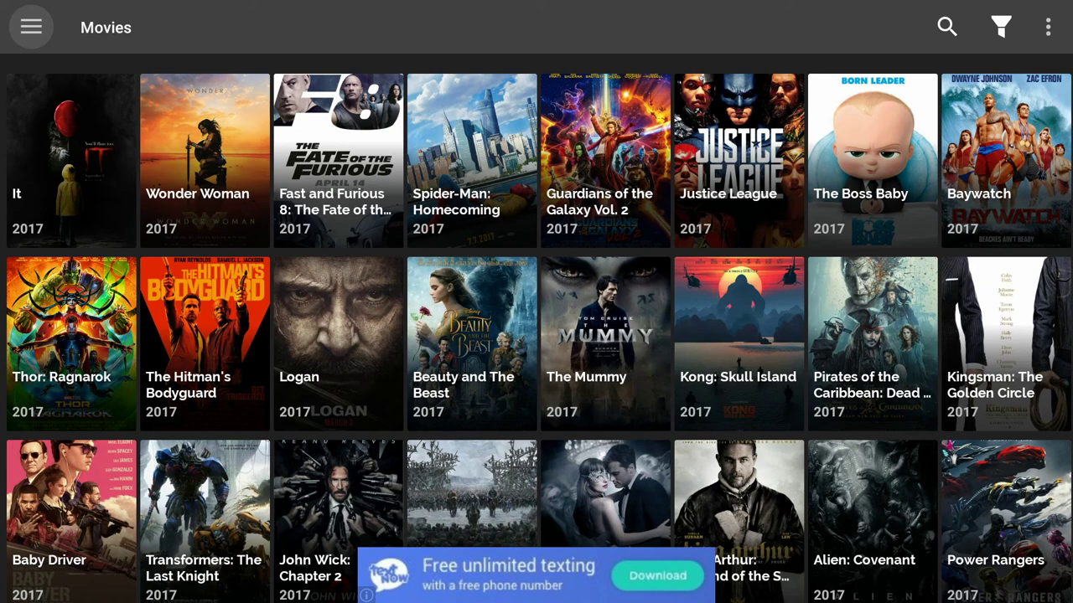
key(Return)
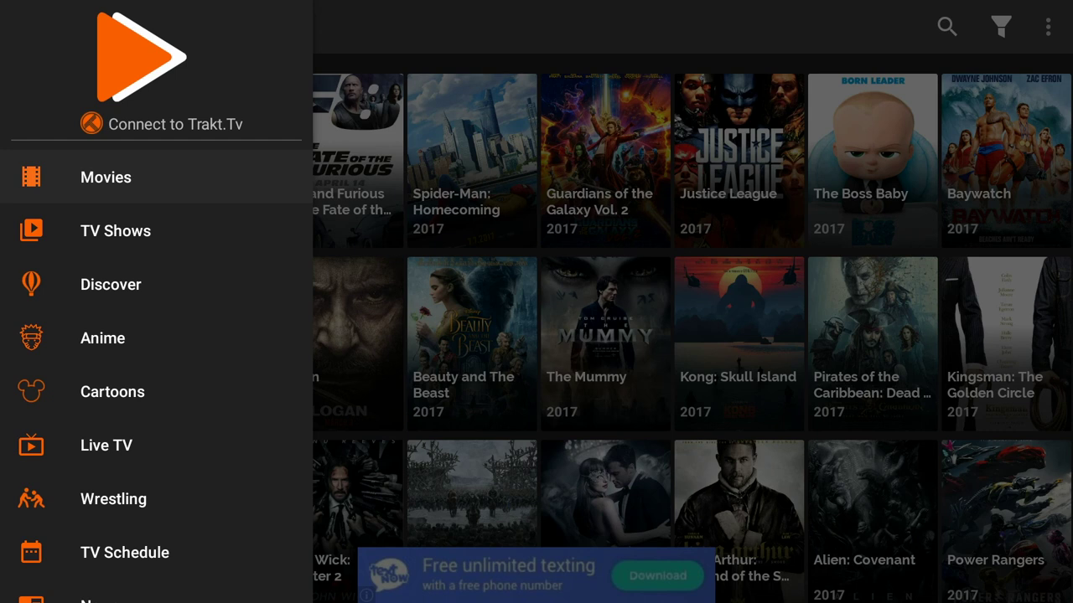
Browse the sections past Cartoons and Live TV, then reload Movies to show 2018 titles.
key(Down)
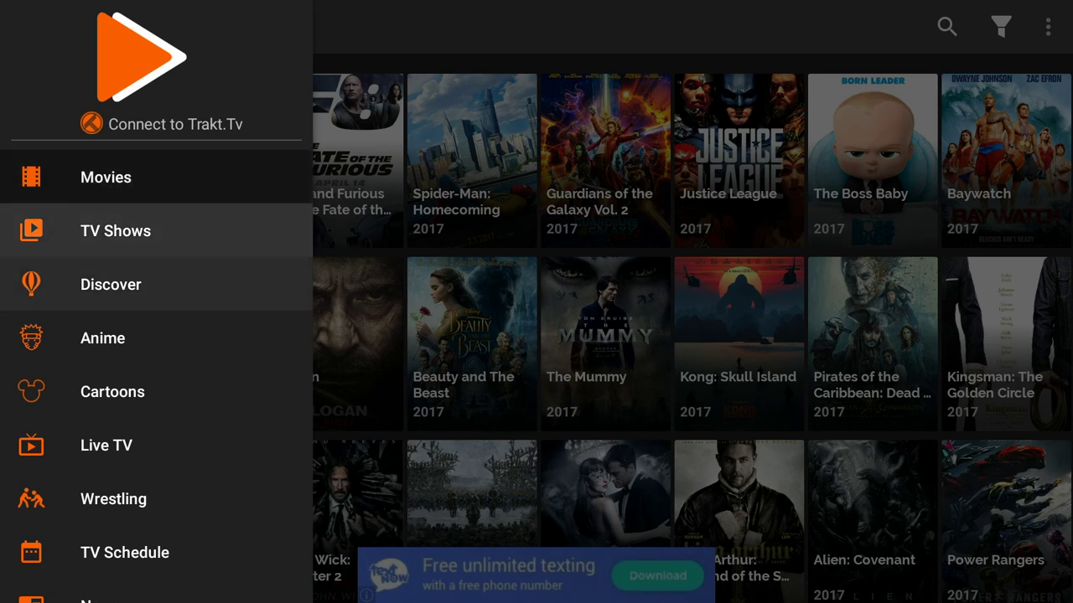
key(Down)
key(Down)
key(Down)
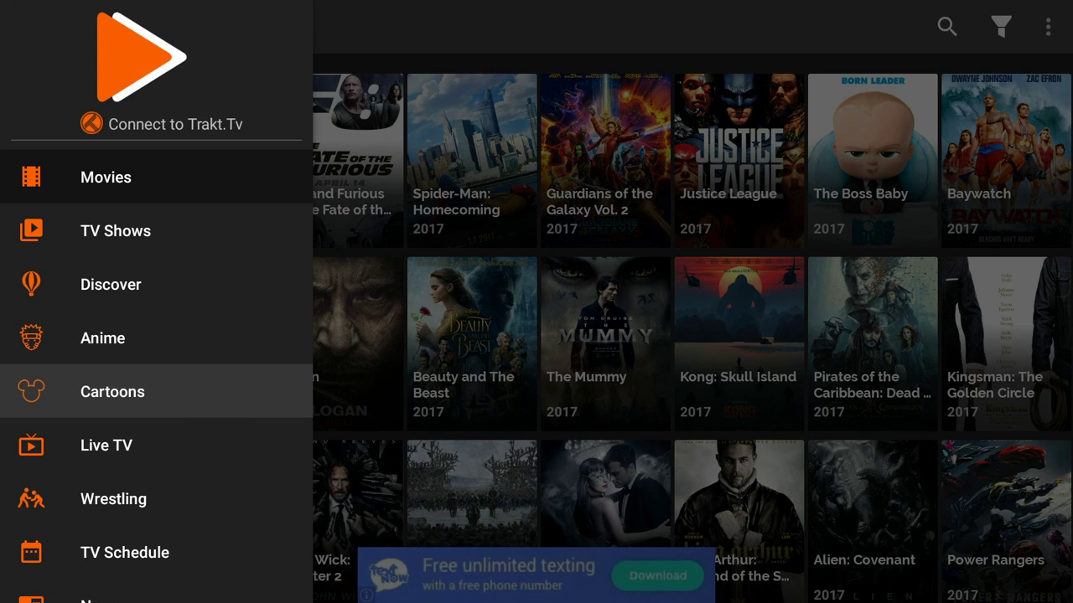
key(Down)
key(Down)
key(Down)
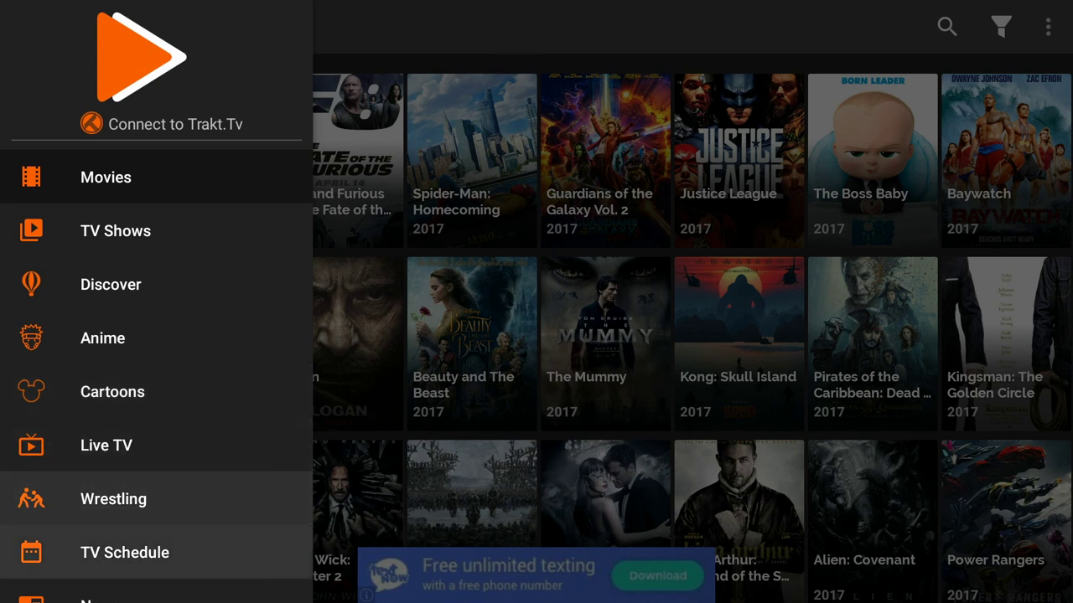
key(Down)
key(Up)
key(Up)
key(Up)
key(Up)
key(Up)
key(Up)
key(Up)
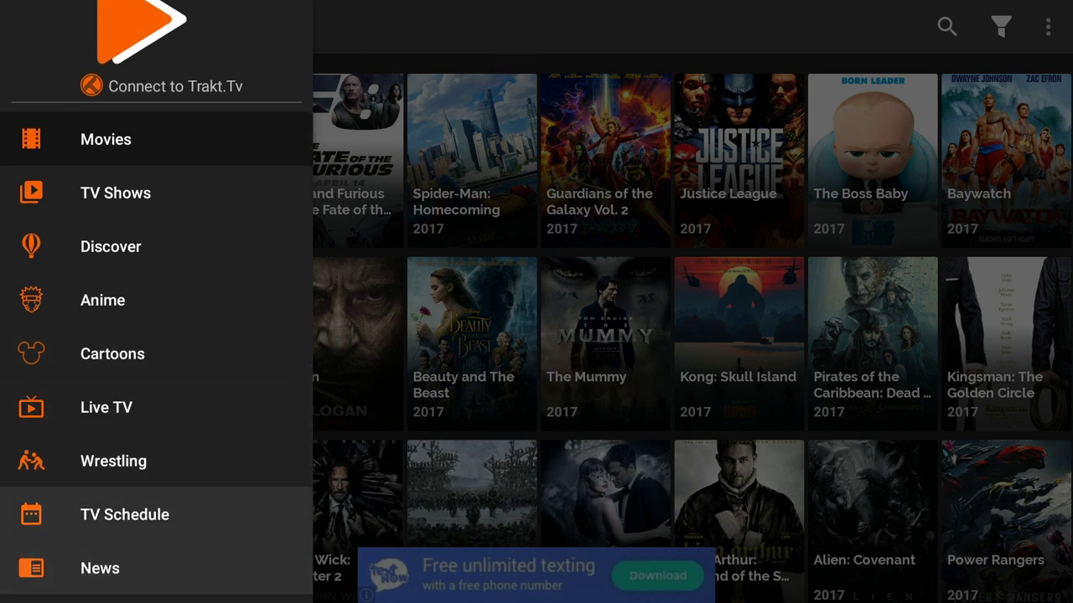
key(Up)
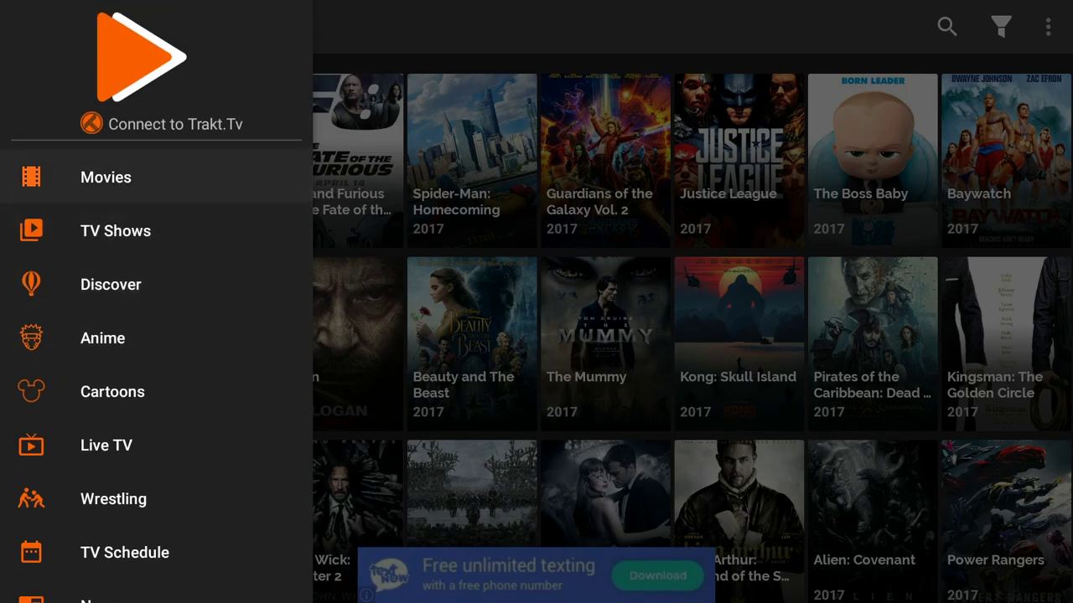
key(Return)
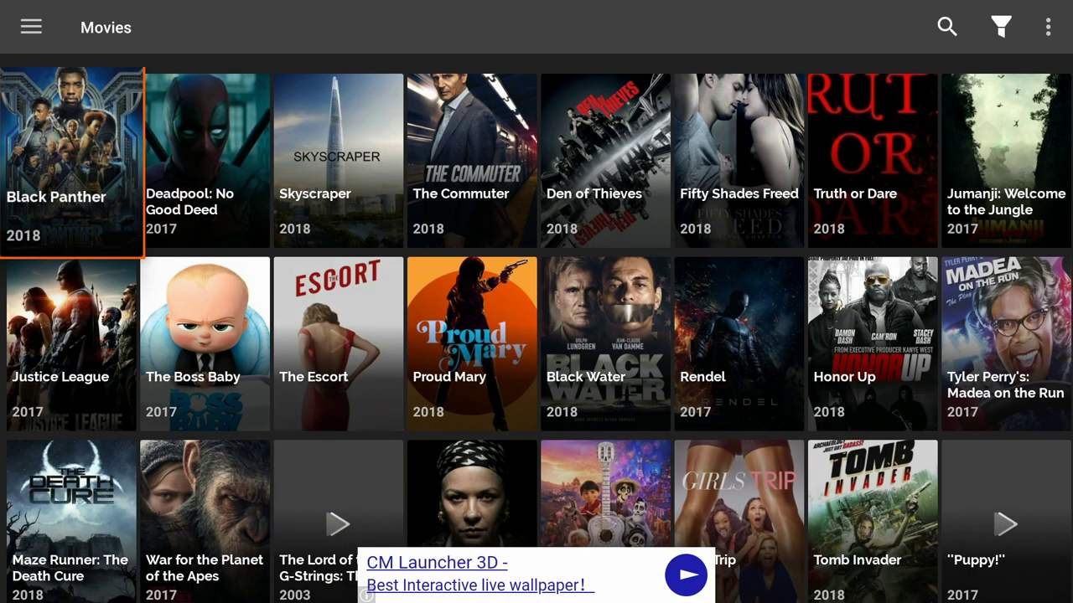
key(Up)
key(Right)
key(Right)
key(Left)
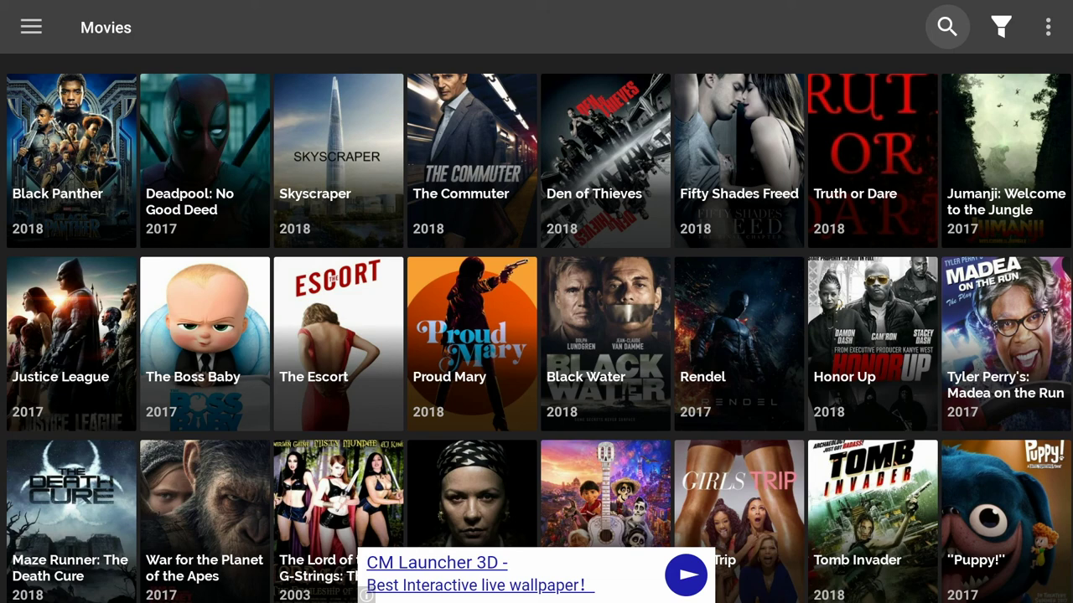
click(1001, 27)
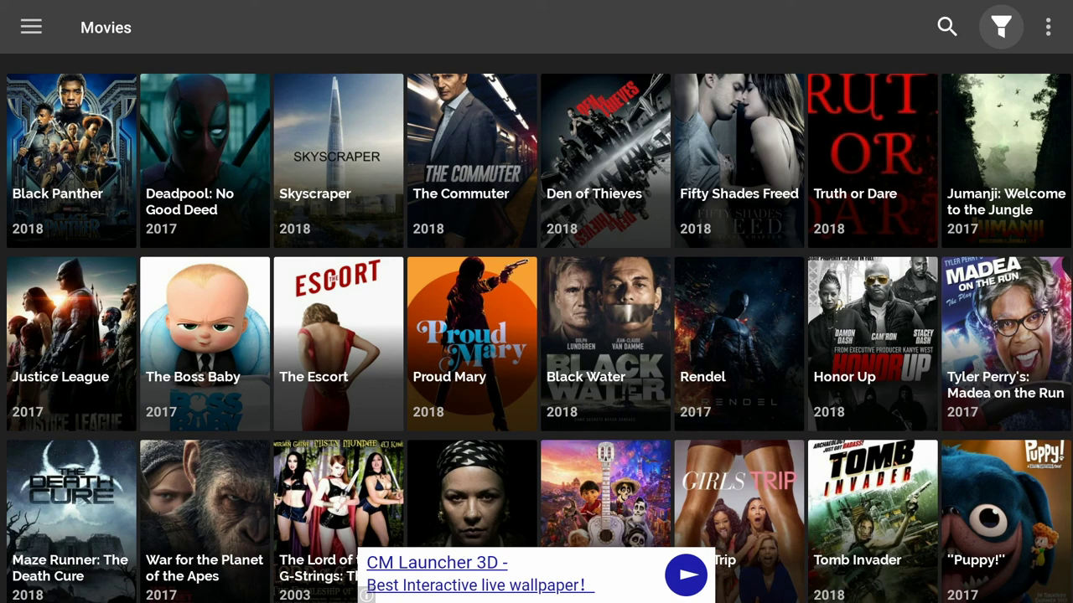
key(Return)
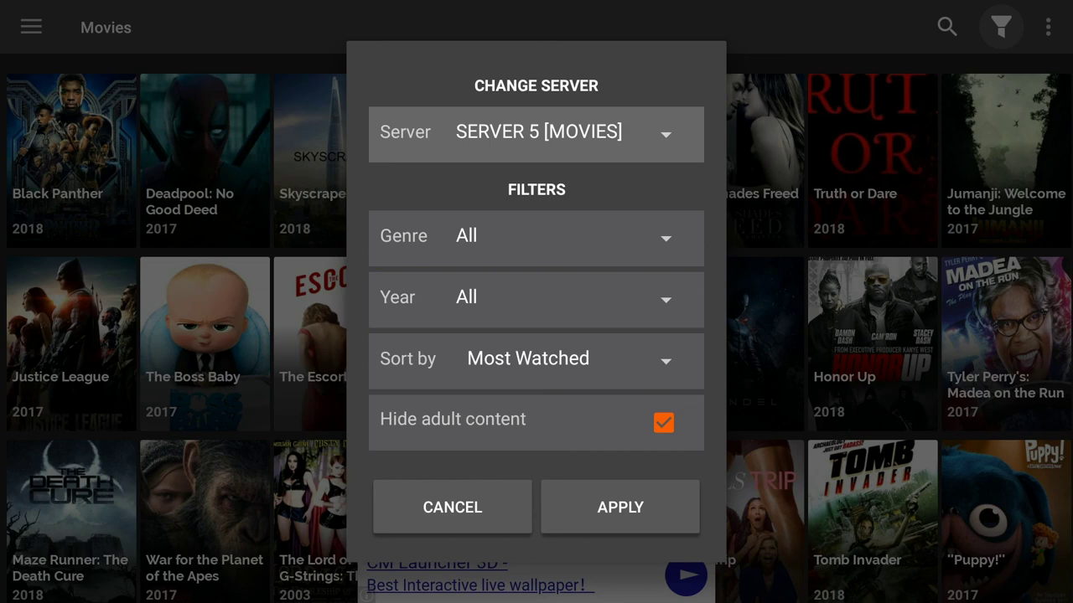
key(Escape)
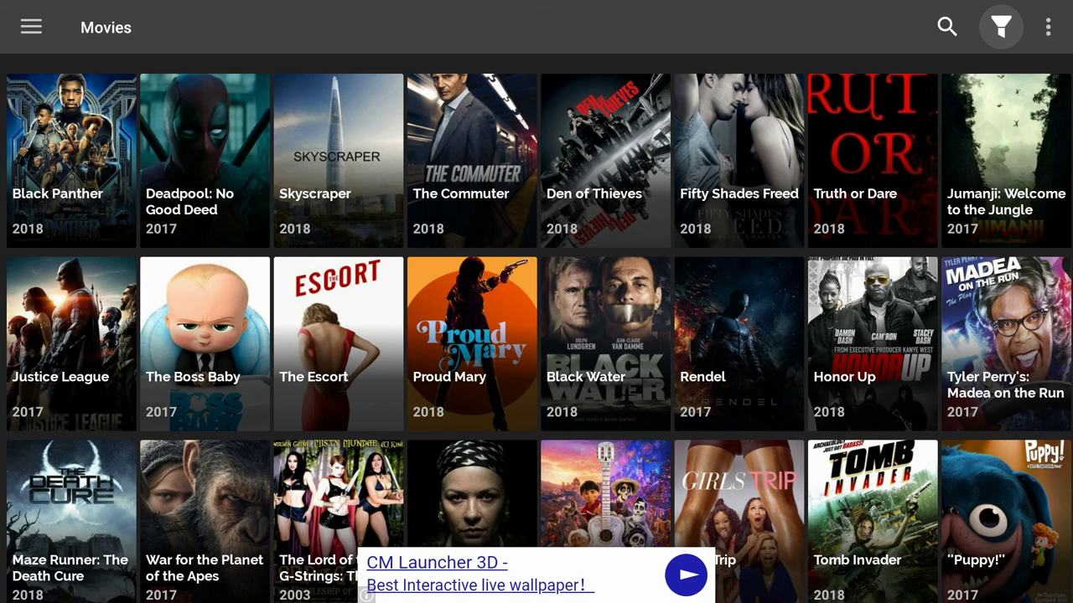
key(Left)
key(Left)
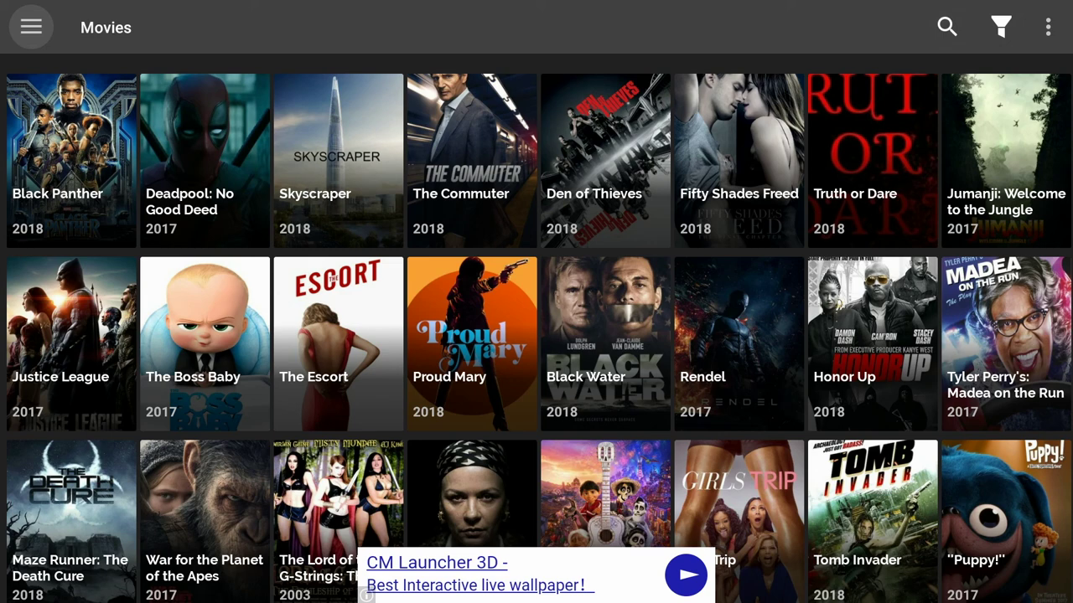
View the Black Panther details page, then reopen the section menu over Movies.
key(Down)
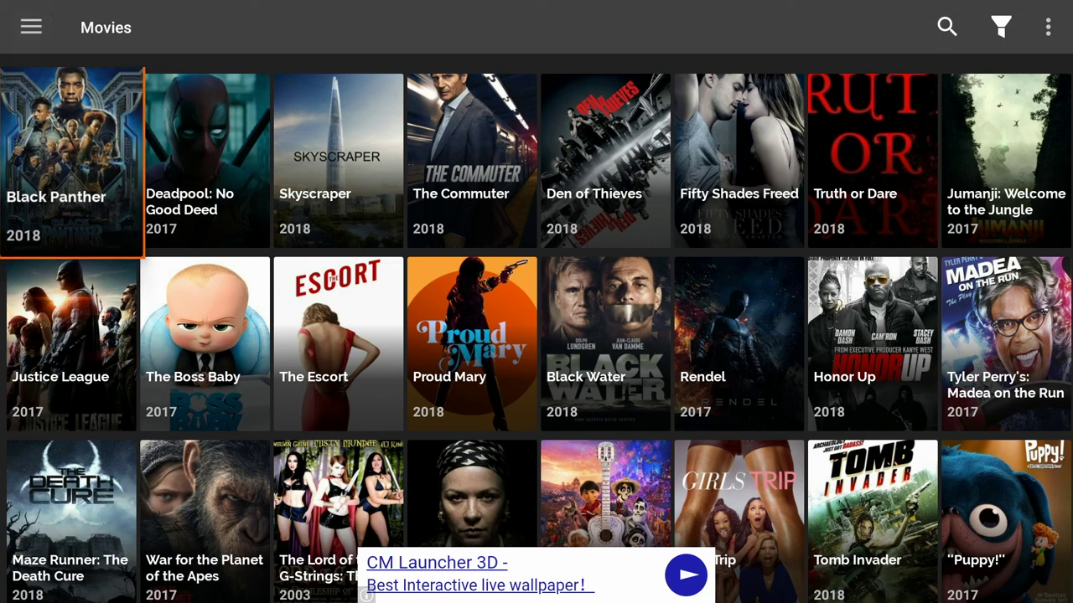
key(Return)
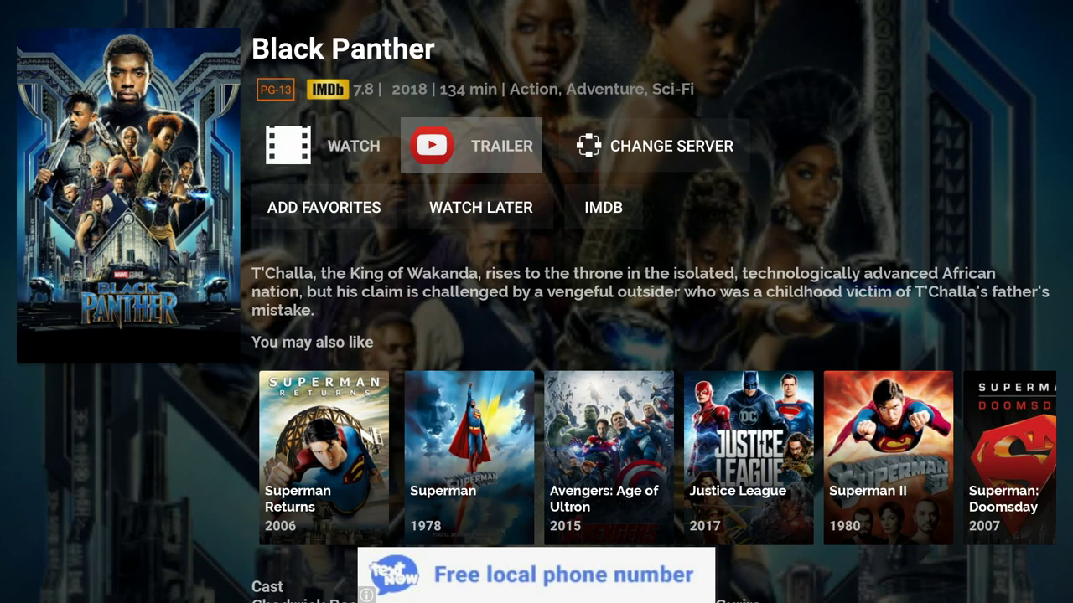
key(Left)
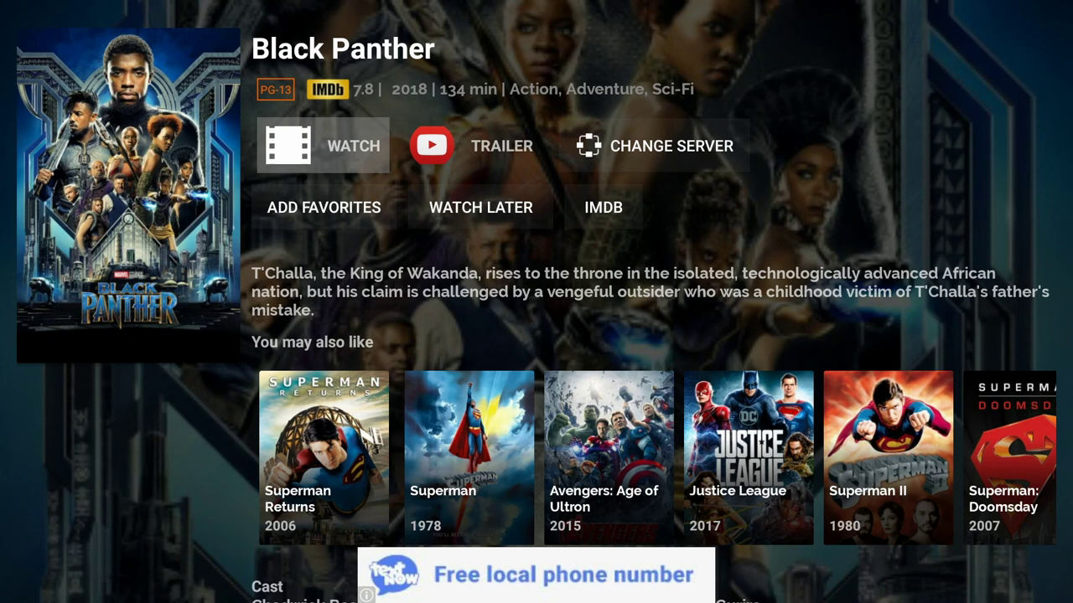
key(Escape)
key(Up)
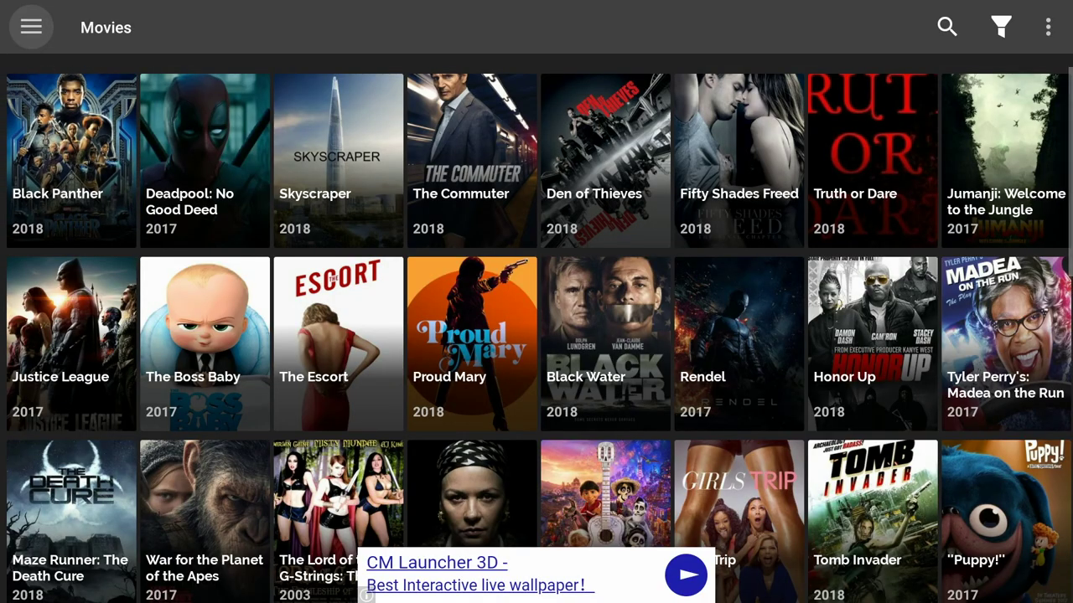
key(Return)
Switch the catalogue to TV Shows and view the Stranger Things details page.
key(Down)
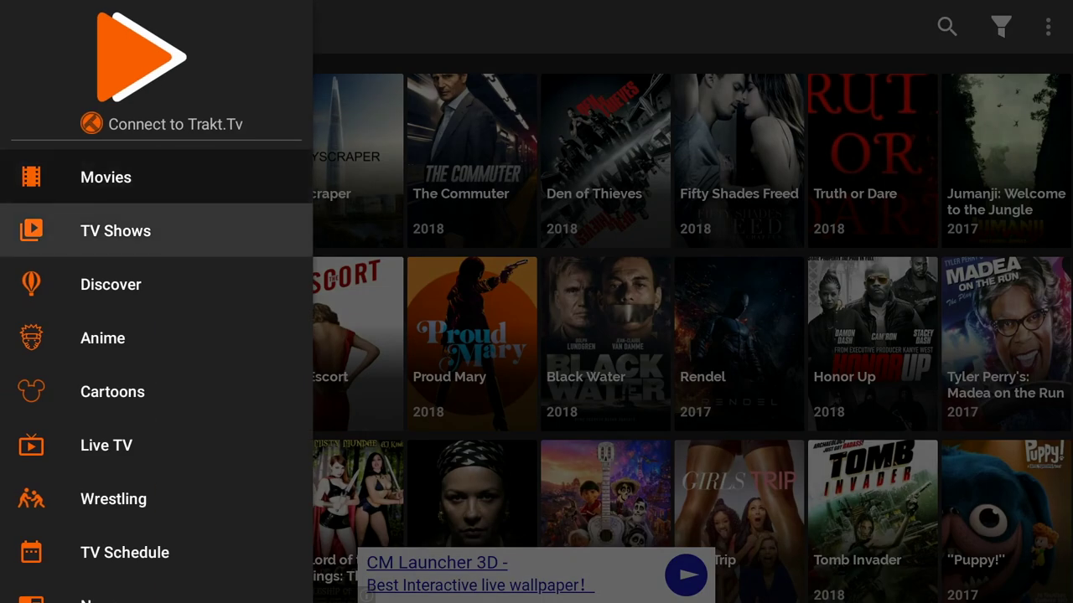
key(Return)
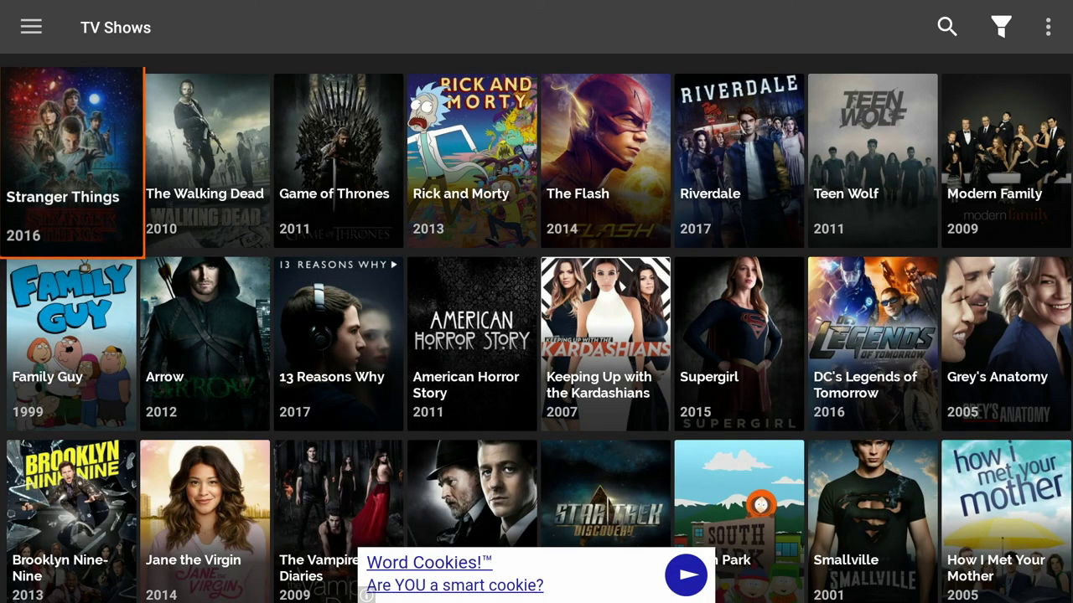
key(Return)
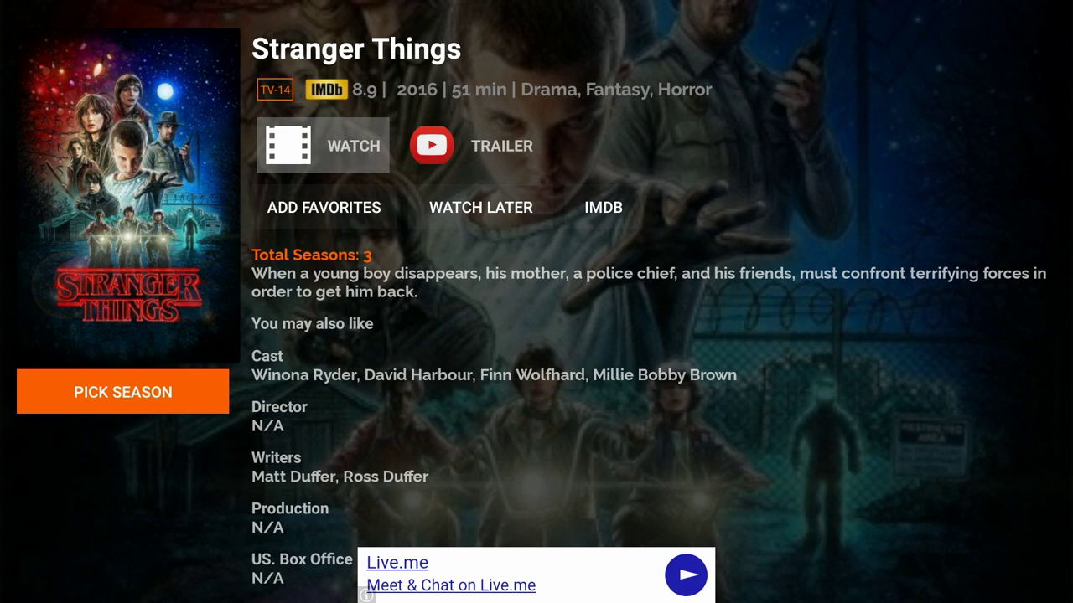
key(Escape)
Reopen the section menu over TV Shows and move down to Live TV.
key(Up)
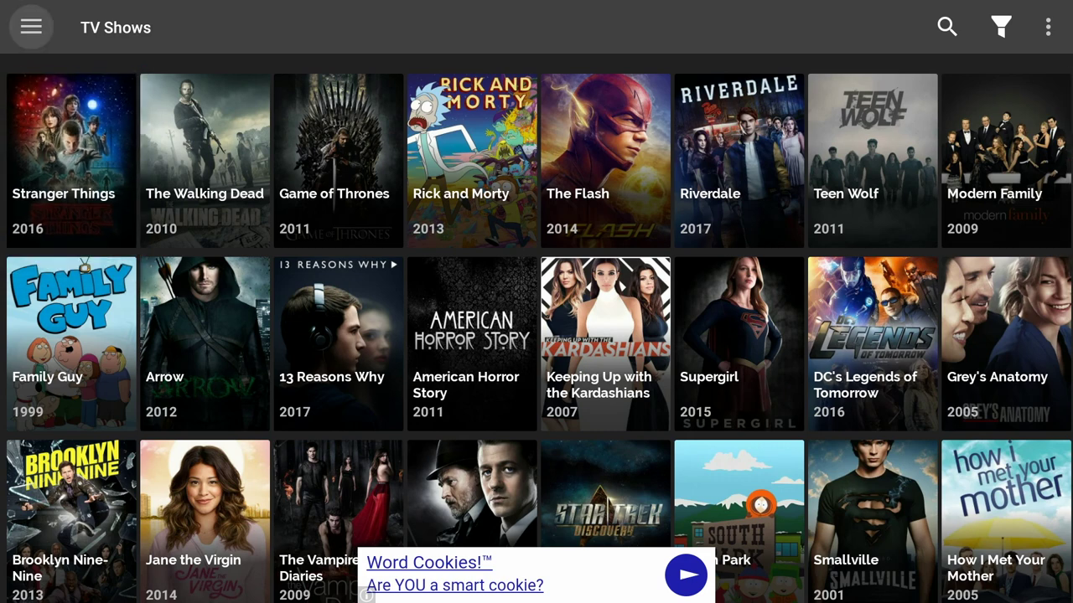
key(Return)
key(Down)
key(Down)
key(Down)
key(Down)
key(Down)
key(Down)
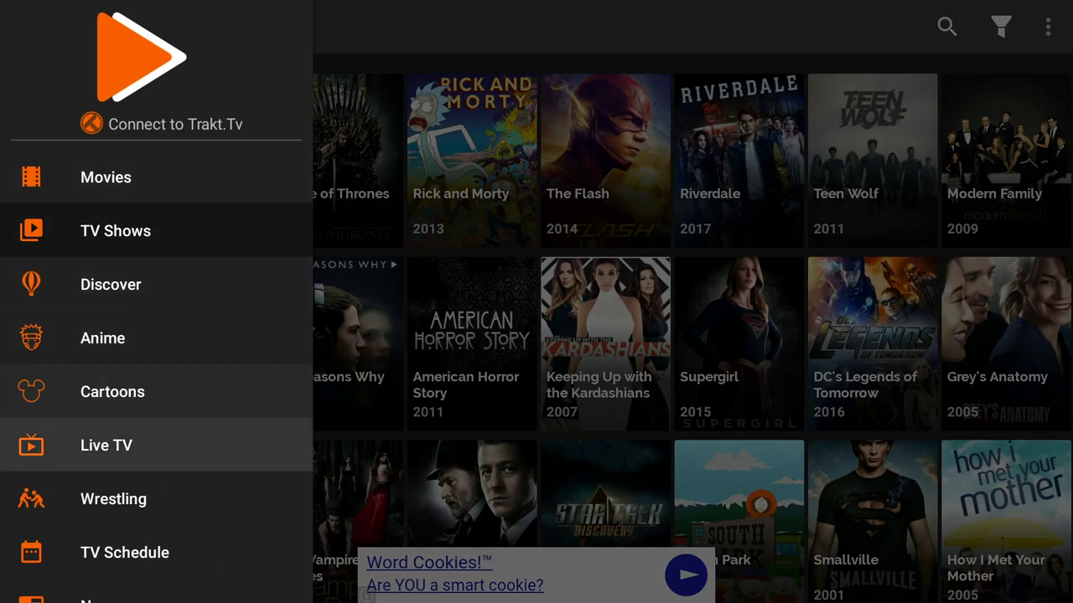
Open Live TV briefly, then go back to the TV Shows grid.
key(Return)
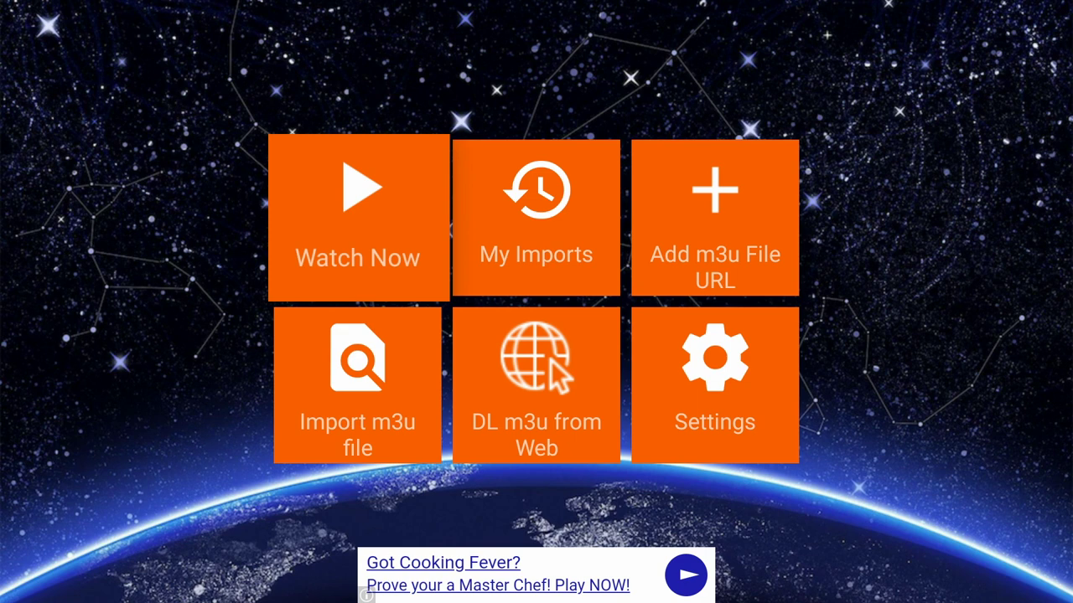
key(Return)
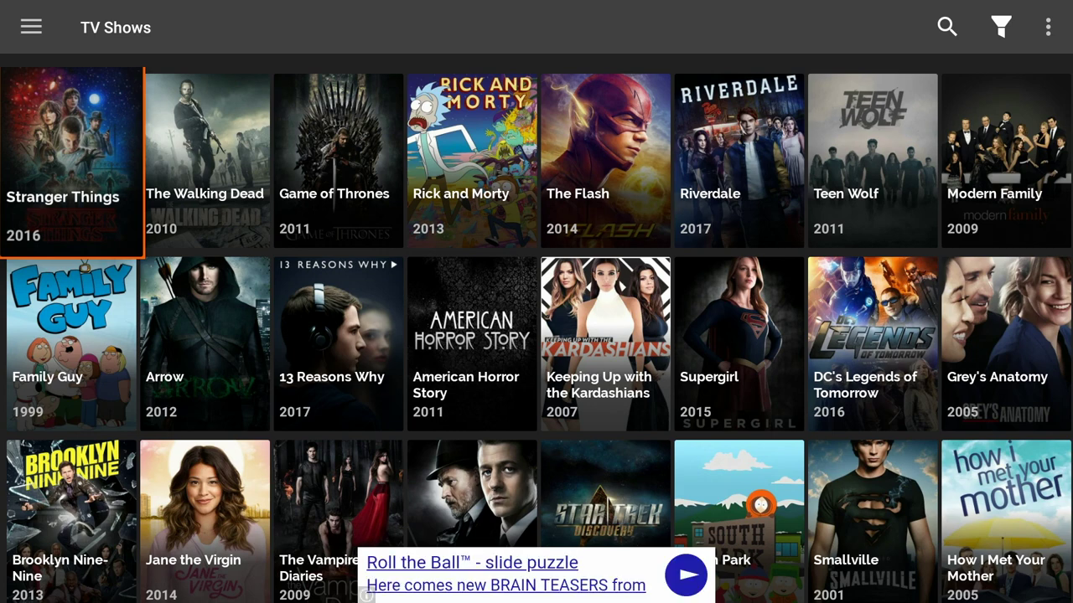
Return to the Android TV home screen and launch Settings.
key(Home)
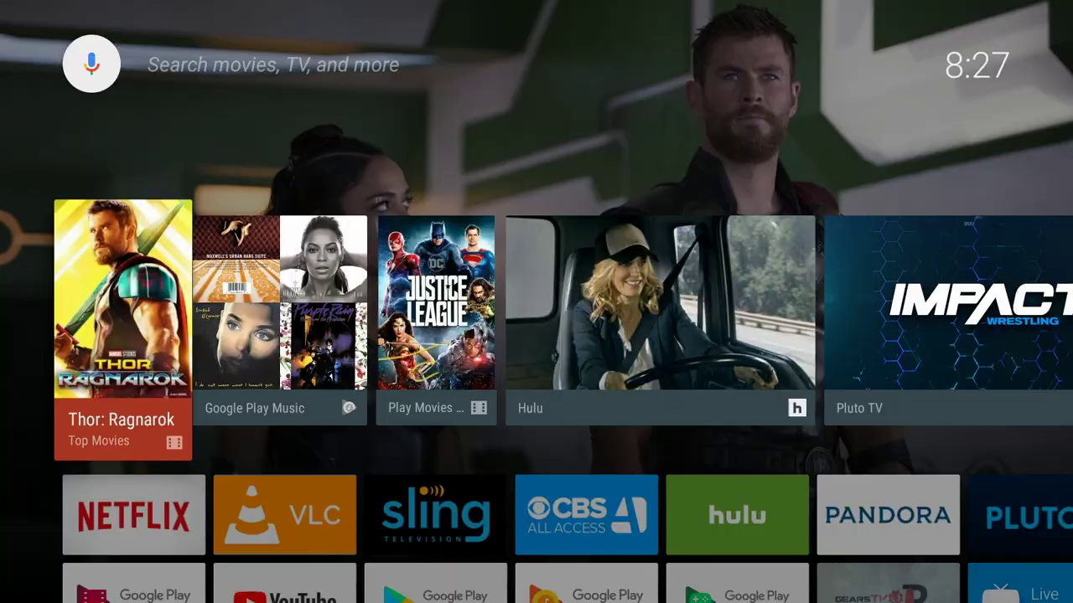
key(Down)
key(Down)
key(Down)
key(Return)
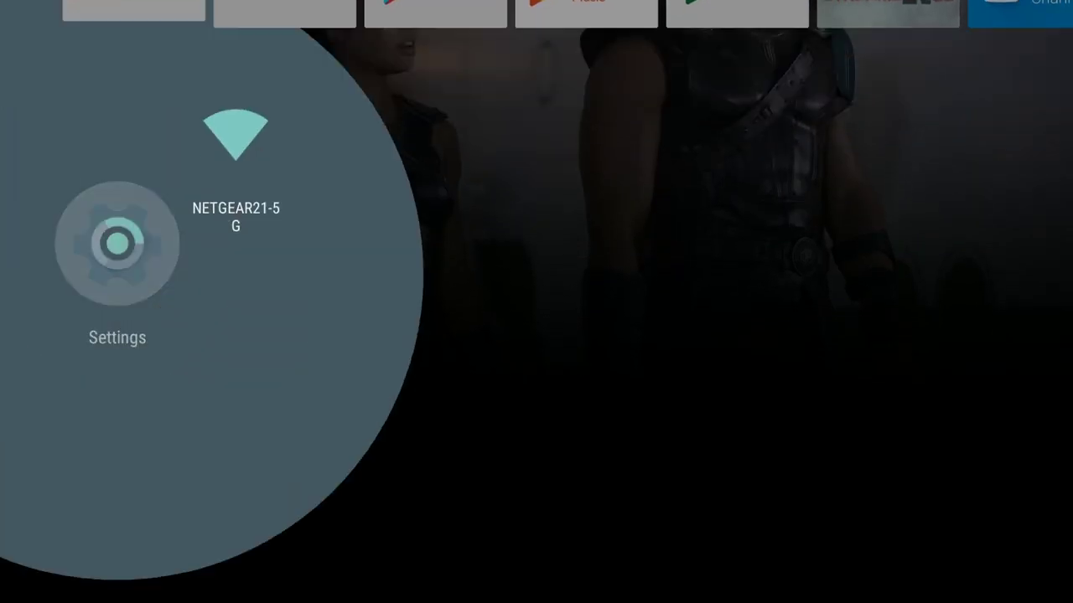
Turn Unknown sources On under Security & restrictions, then return home to the Apps row.
key(Down)
key(Down)
key(Down)
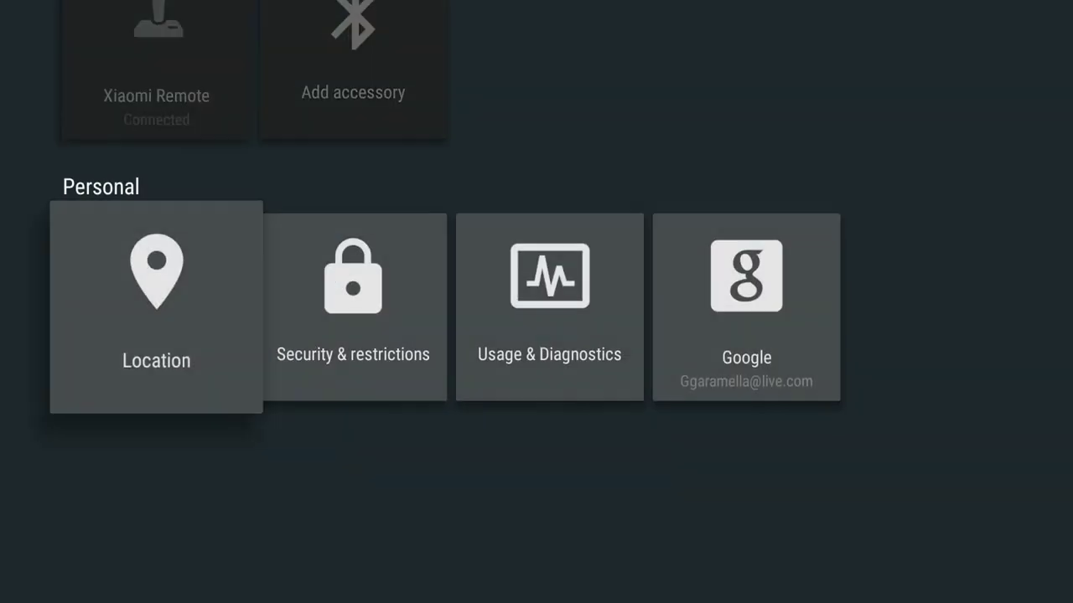
key(Right)
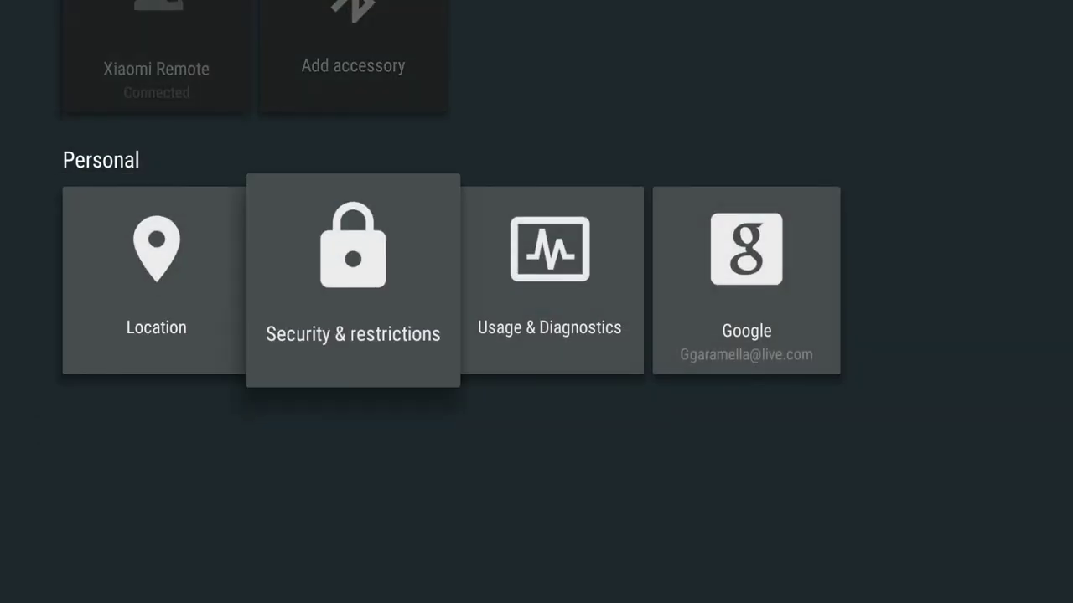
key(Return)
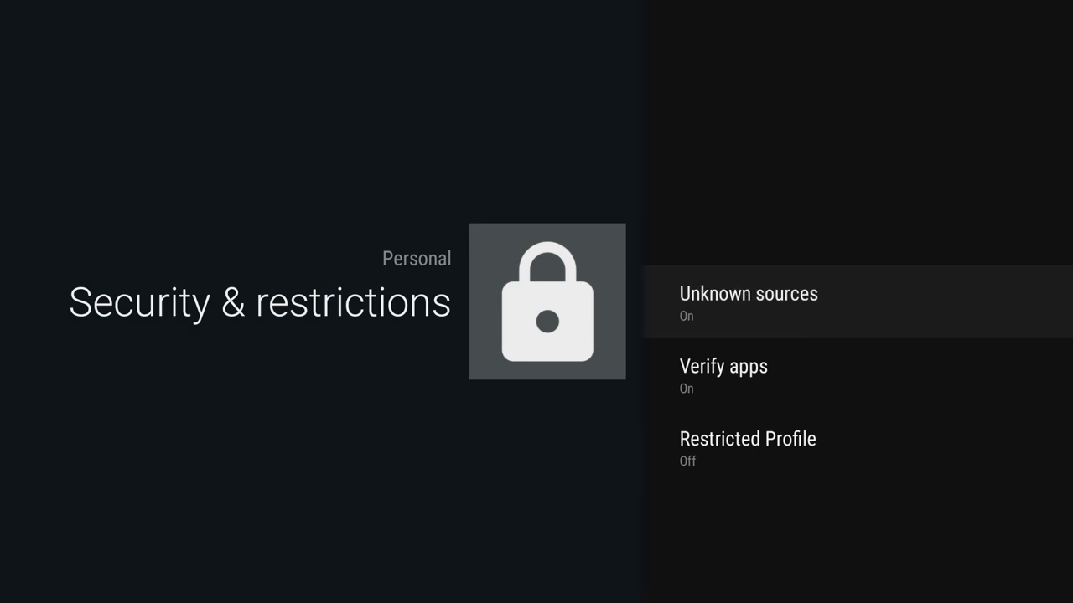
key(Return)
key(Return)
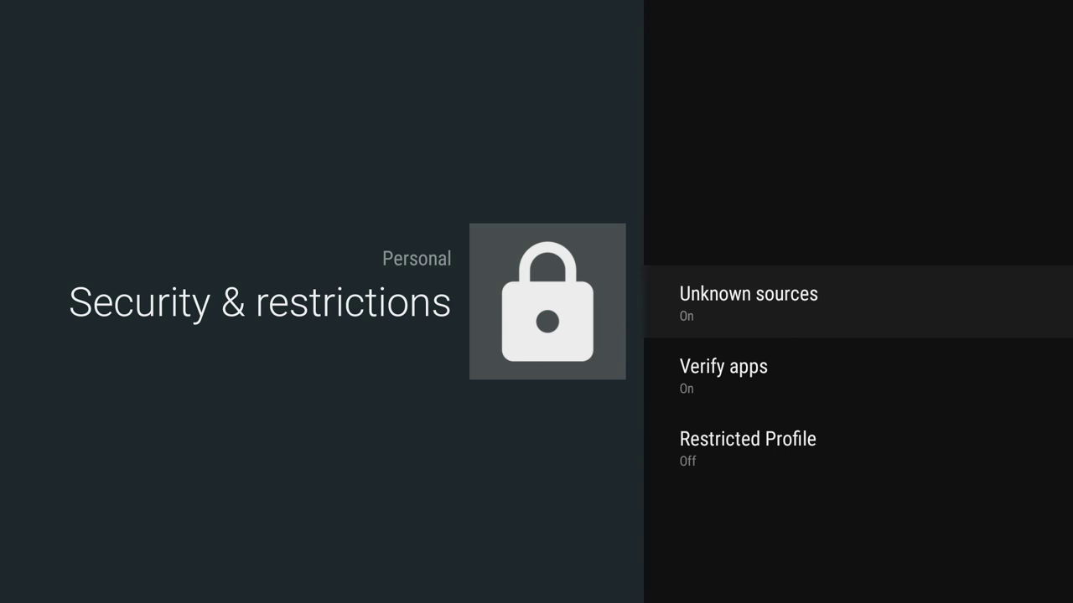
key(Home)
key(Down)
key(Down)
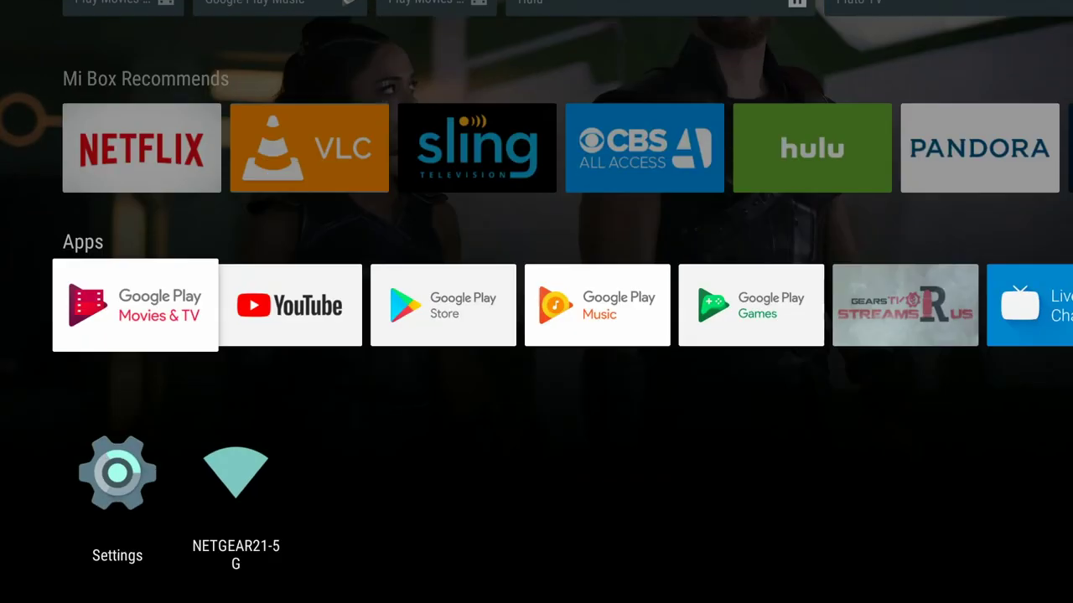
Launch Google Play Store and bring up its search keyboard.
key(Right)
key(Right)
key(Return)
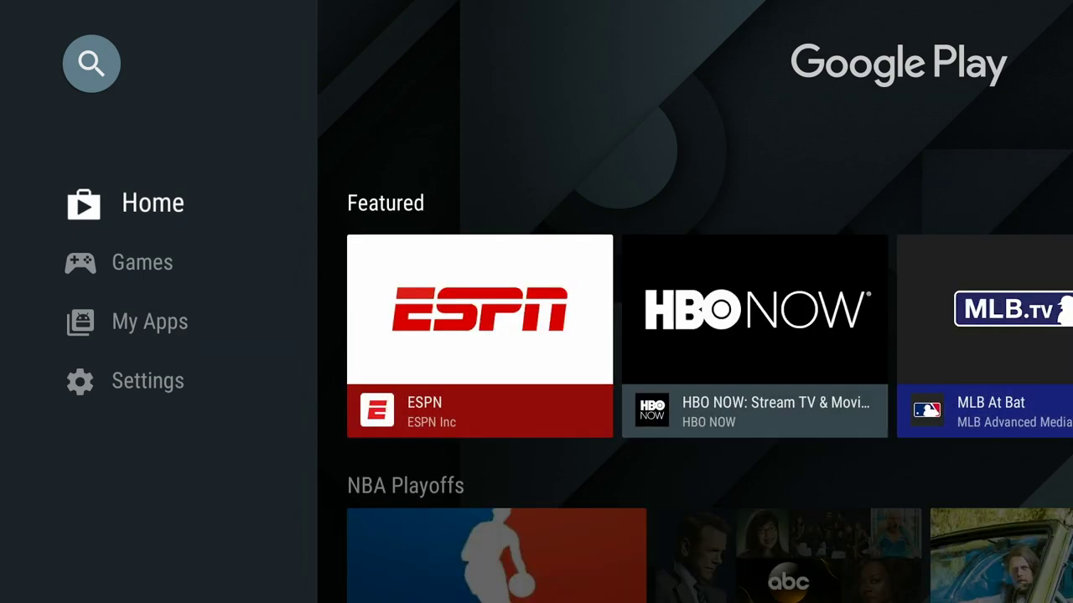
key(Up)
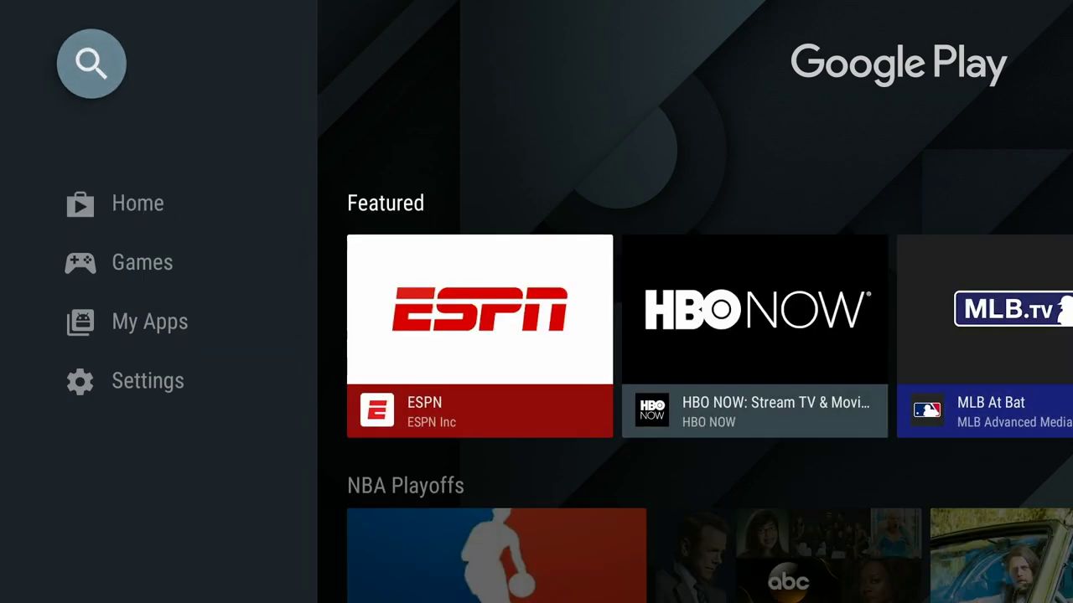
key(Return)
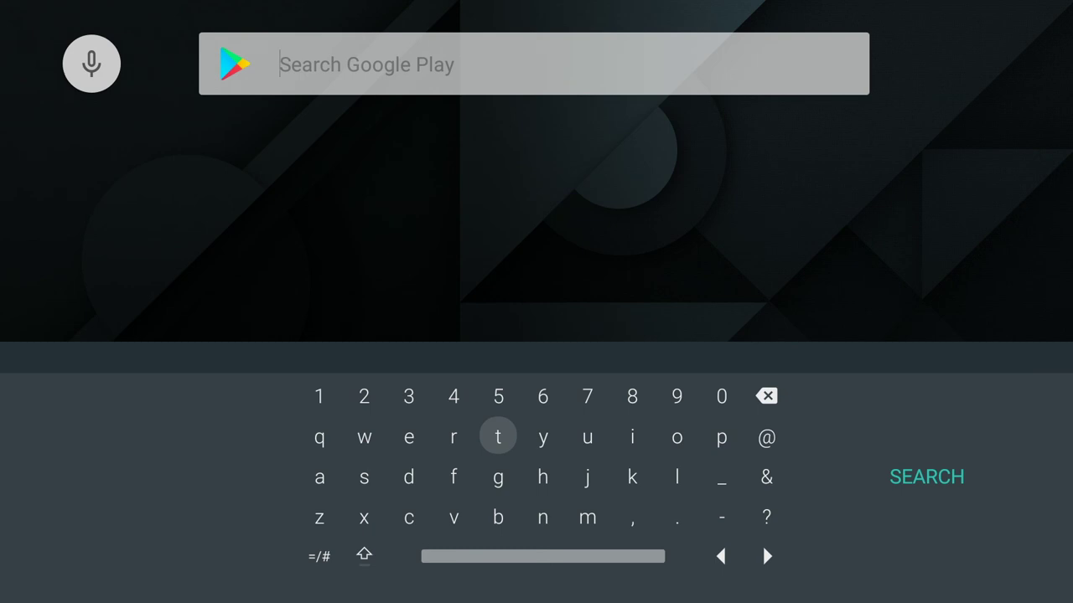
Search for 'downloader' and open the Downloader by AFTVnews listing.
key(Down)
text(downloader)
key(Return)
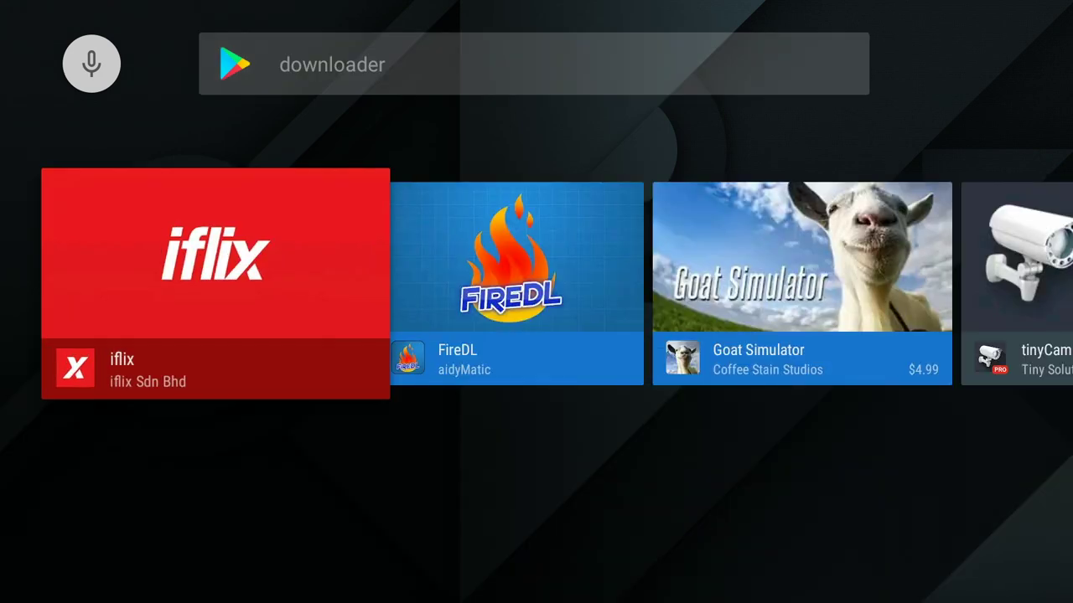
key(Right)
key(Right)
key(Right)
key(Right)
key(Right)
key(Right)
key(Right)
key(Right)
key(Right)
key(Right)
key(Right)
key(Right)
key(Right)
key(Right)
key(Right)
key(Right)
key(Right)
key(Right)
key(Right)
key(Right)
key(Right)
key(Right)
key(Right)
key(Right)
key(Right)
key(Right)
key(Right)
key(Right)
key(Right)
key(Right)
key(Right)
key(Left)
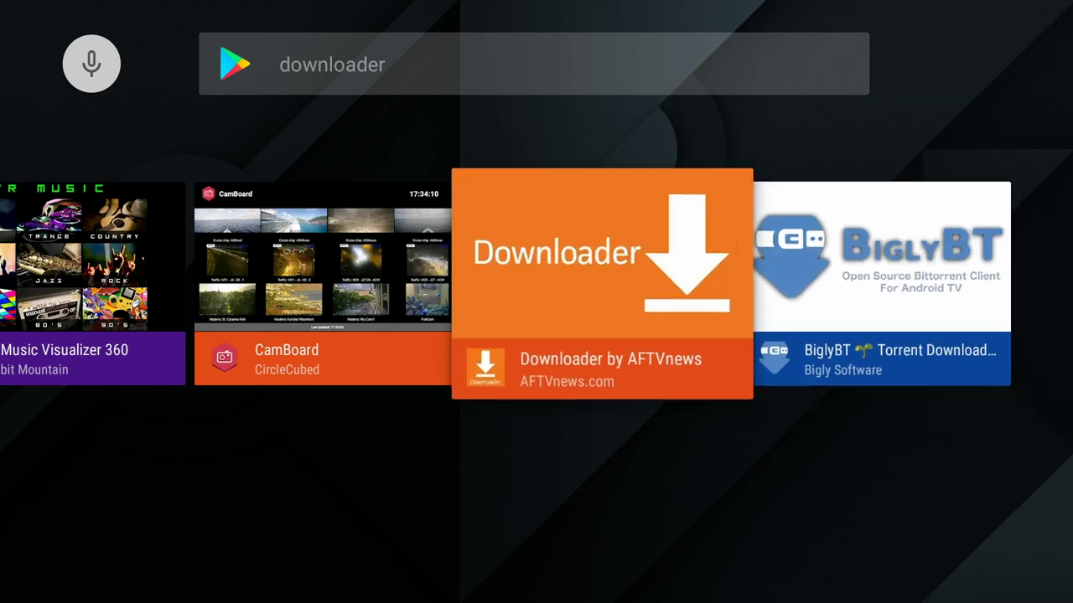
key(Return)
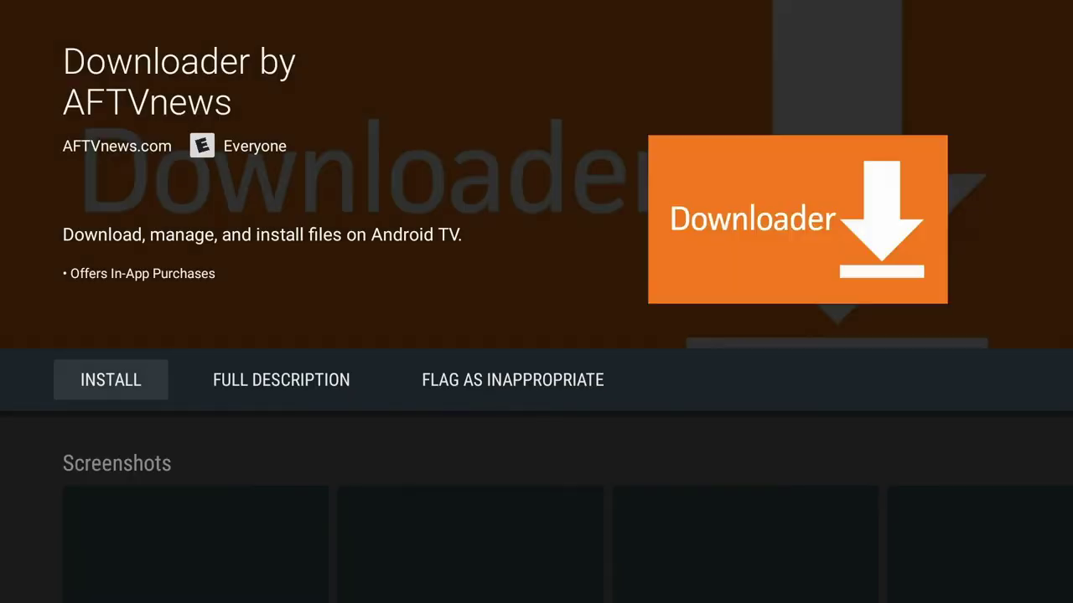
Install and open Downloader, allow file access, and dismiss the Quick Start Guide.
key(Return)
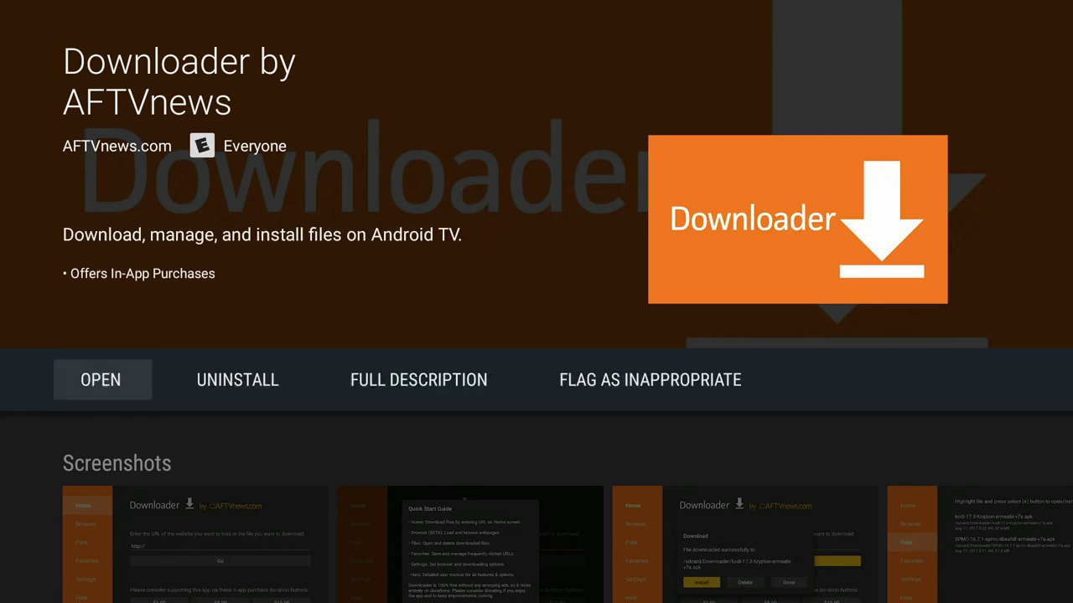
key(Return)
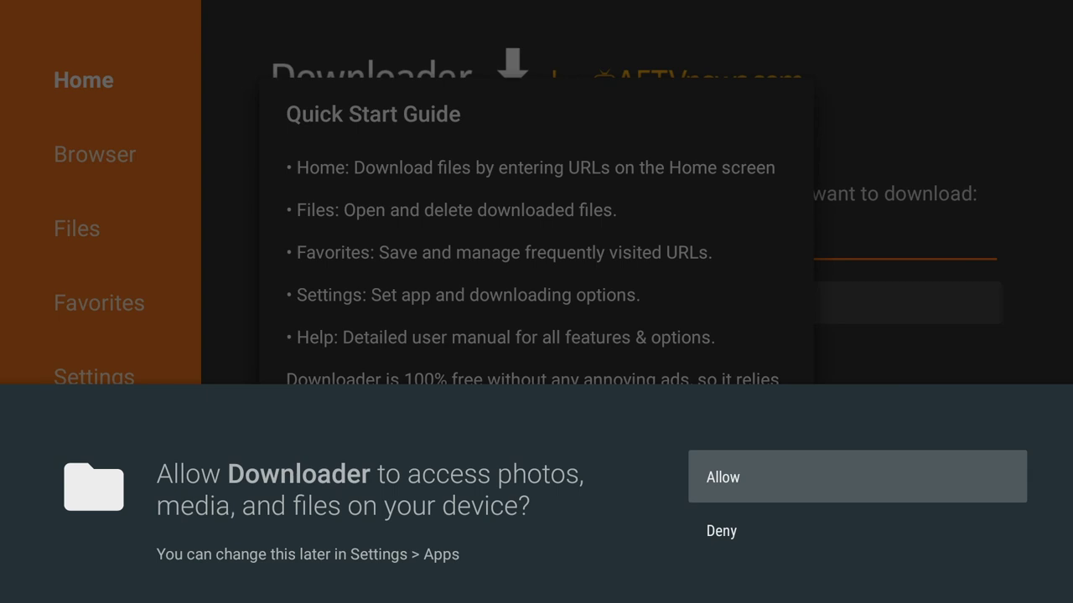
key(Return)
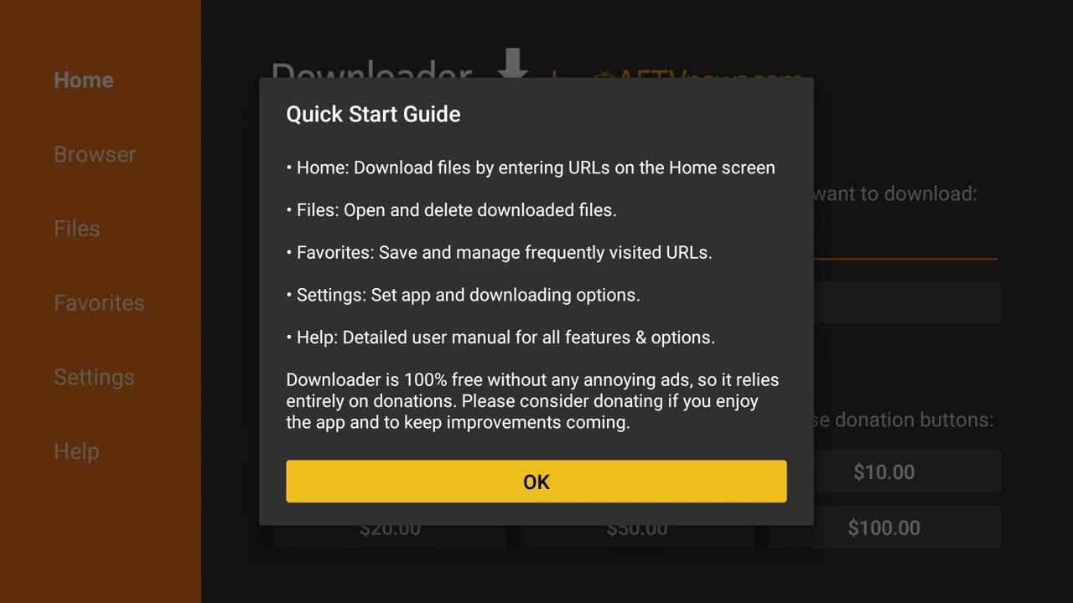
key(Return)
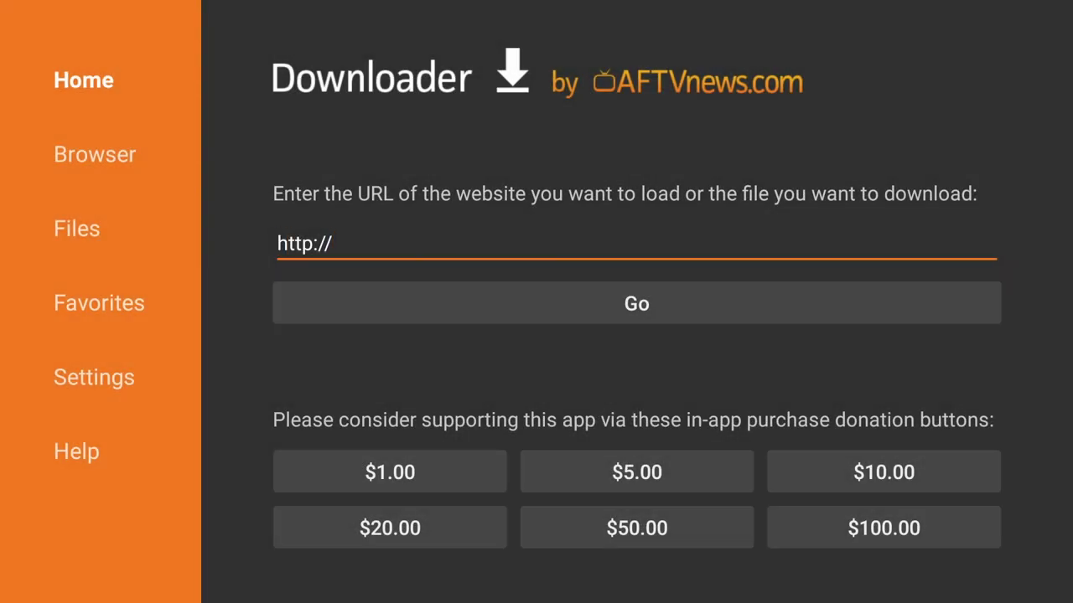
Download the Downloader Browser Plugin from browser.aftvnews.com and install it.
key(Return)
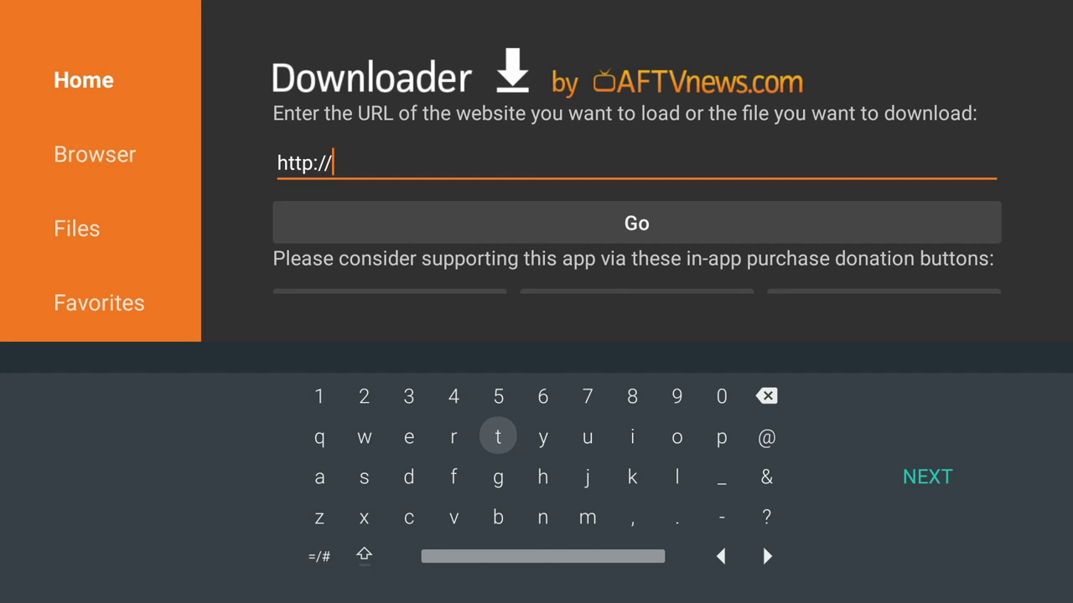
text(browser.aftvnews)
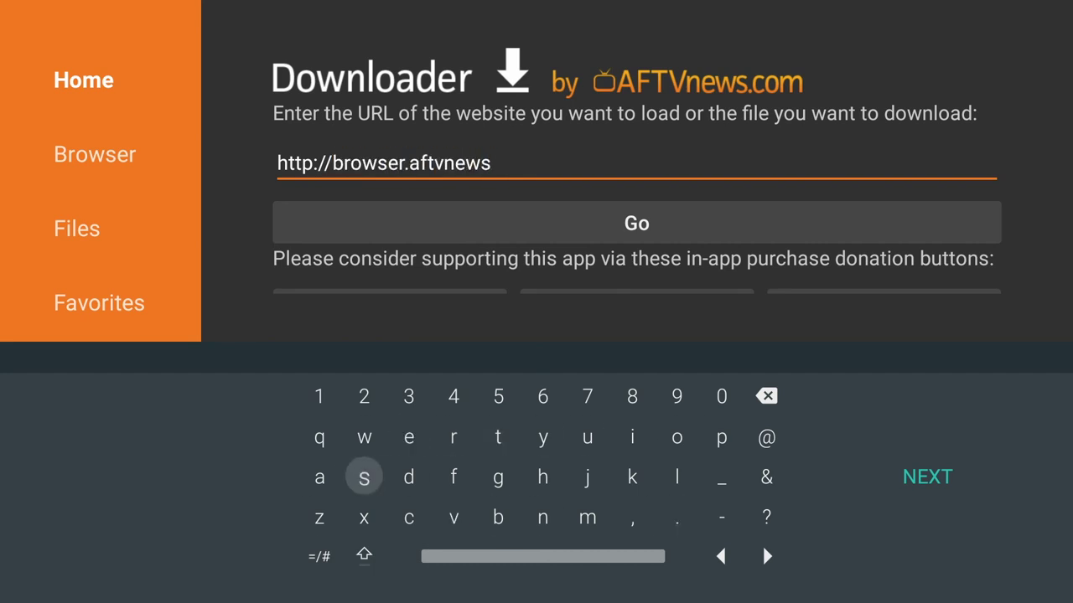
text(.com)
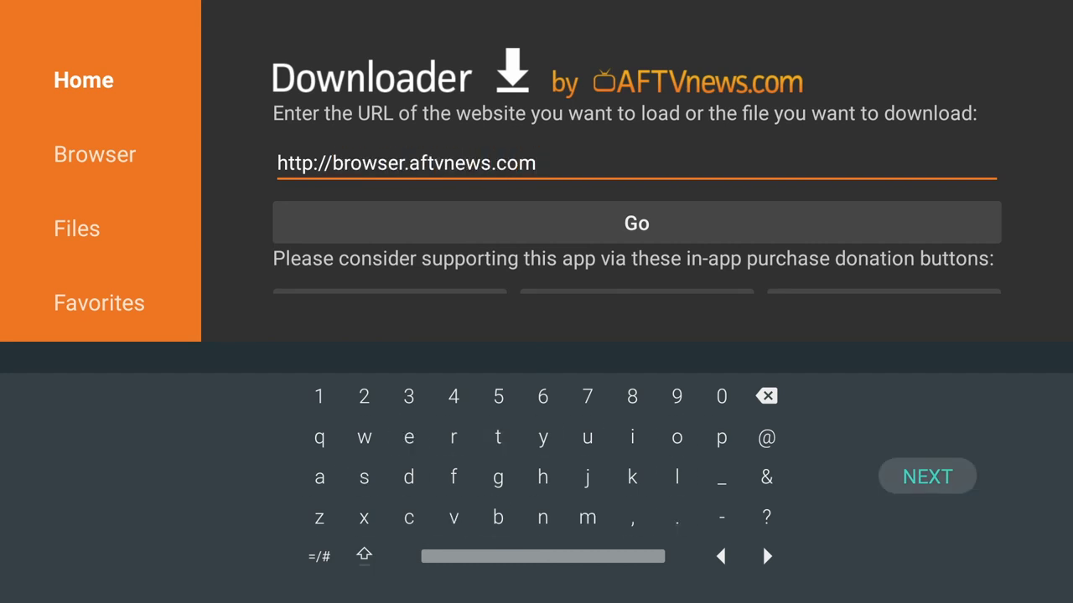
key(Return)
key(Return)
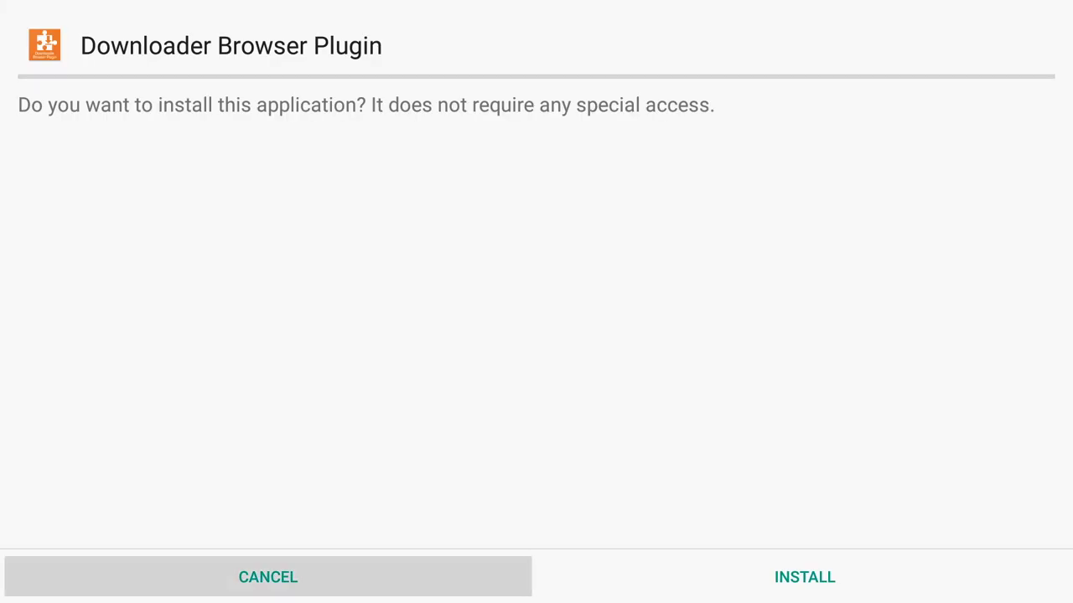
key(Right)
key(Return)
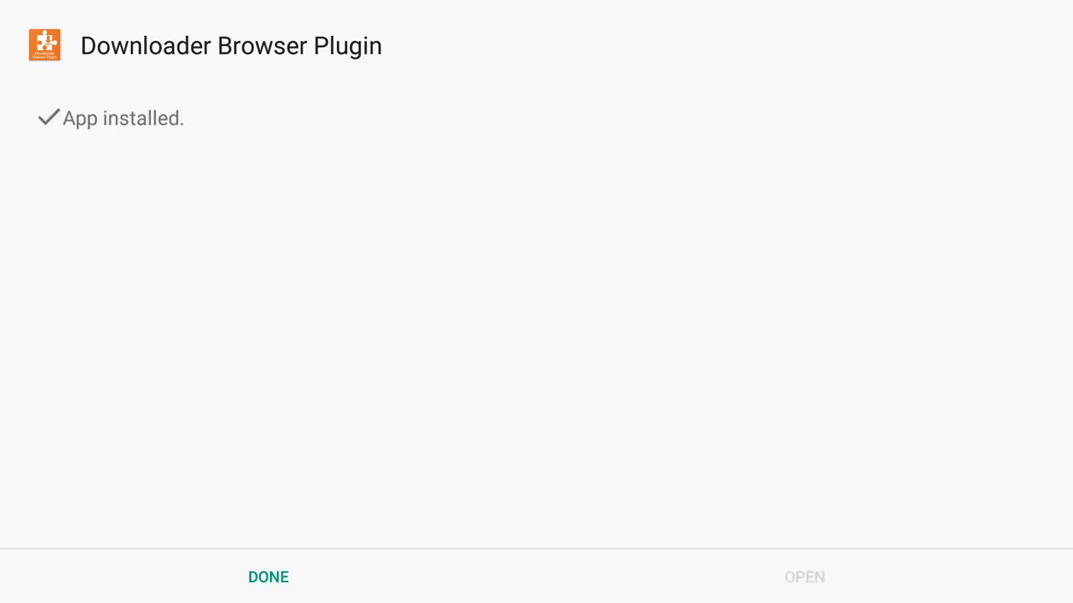
key(Down)
key(Return)
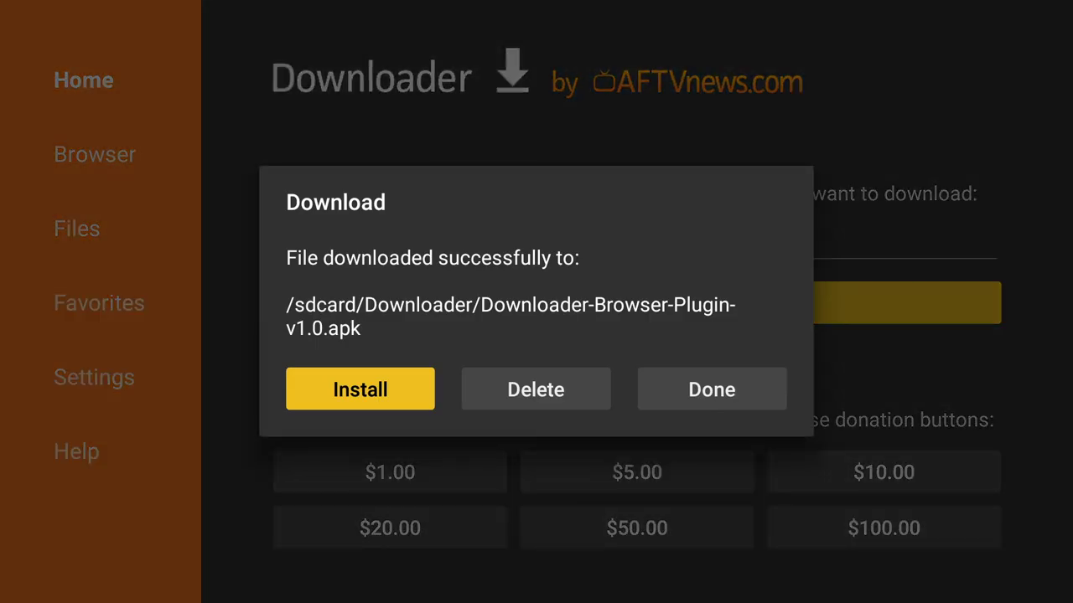
Delete the downloaded Downloader-Browser-Plugin-v1.0.apk file.
key(Right)
key(Return)
key(Left)
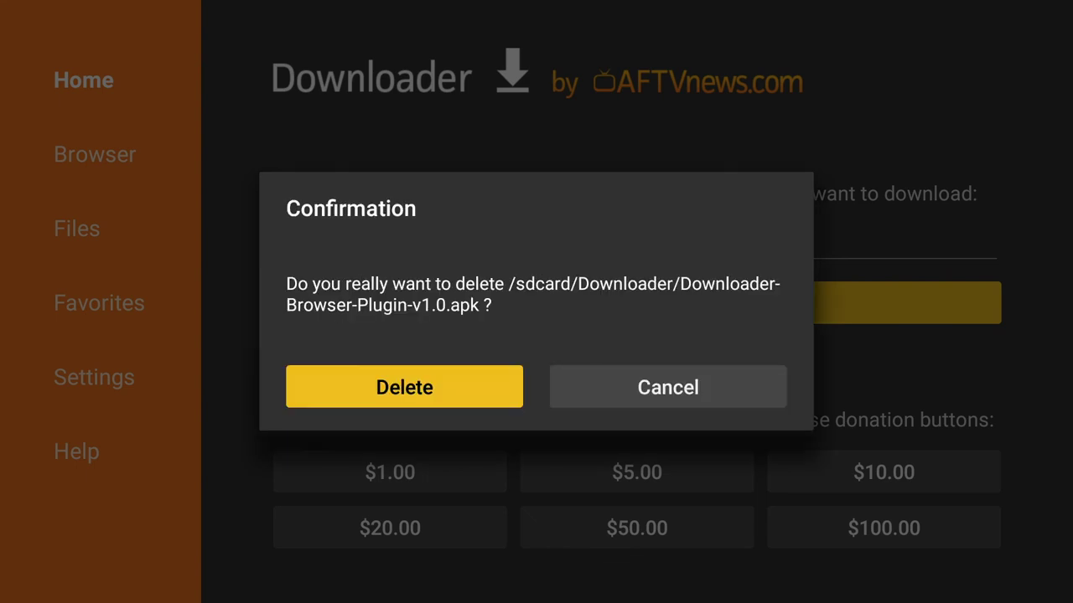
key(Return)
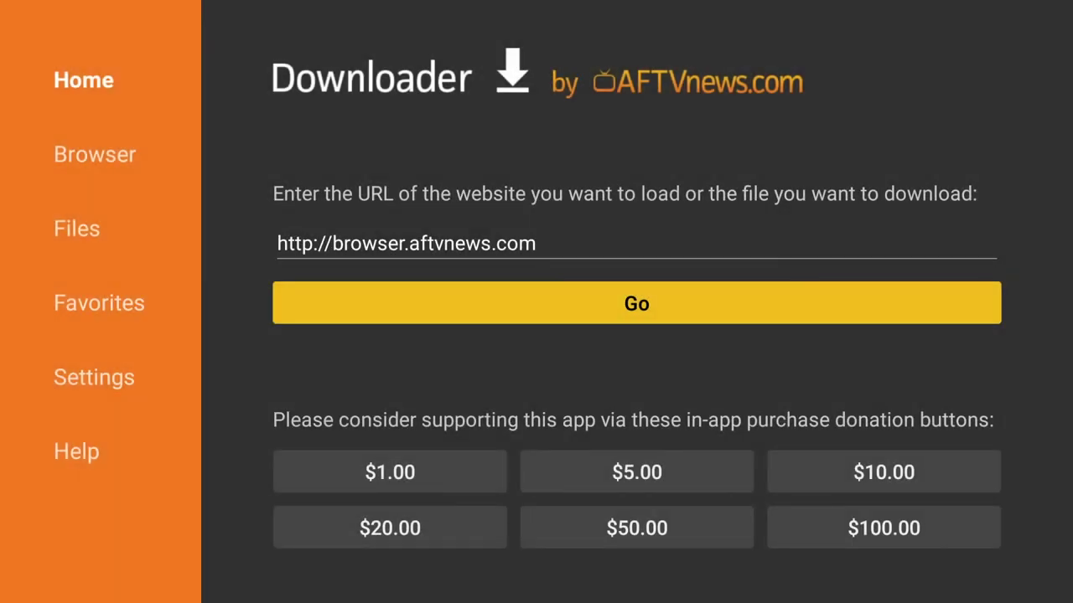
Open Downloader's built-in browser, dismiss its beta notice, and return home.
key(Left)
key(Up)
key(Up)
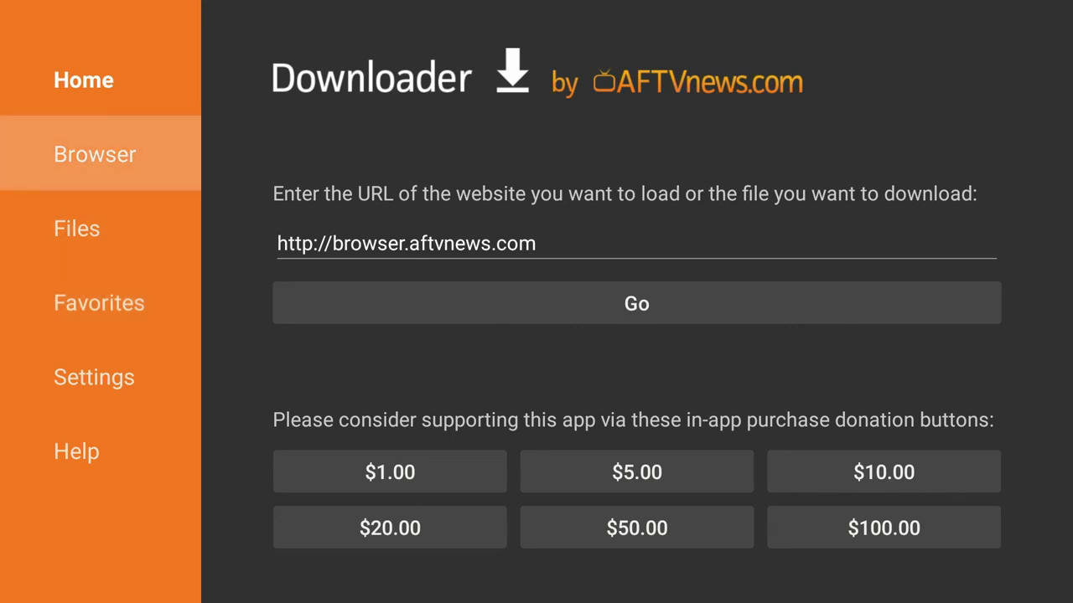
key(Return)
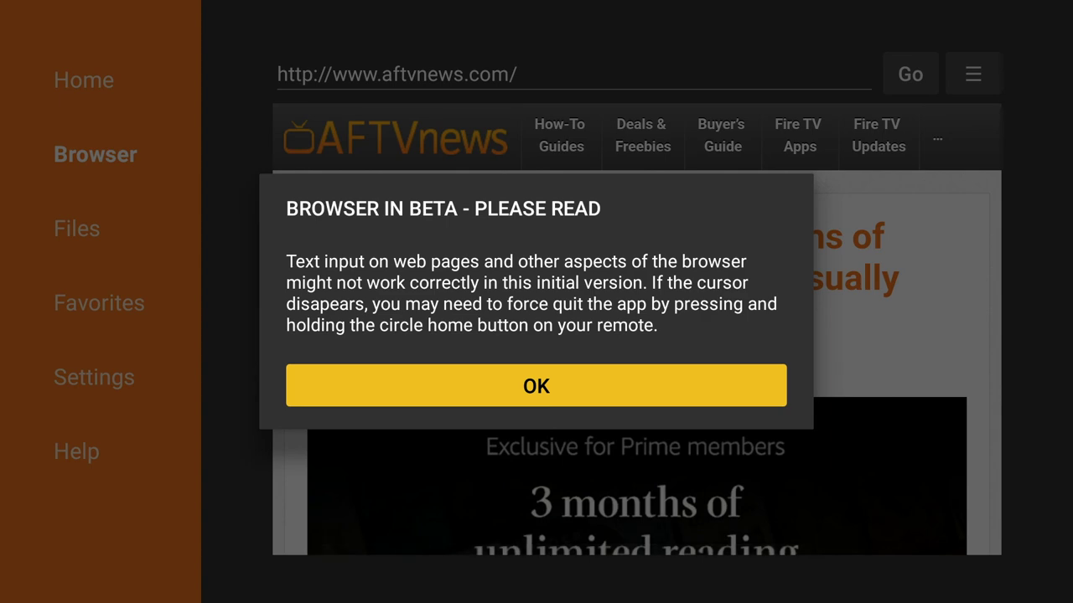
key(Return)
key(Escape)
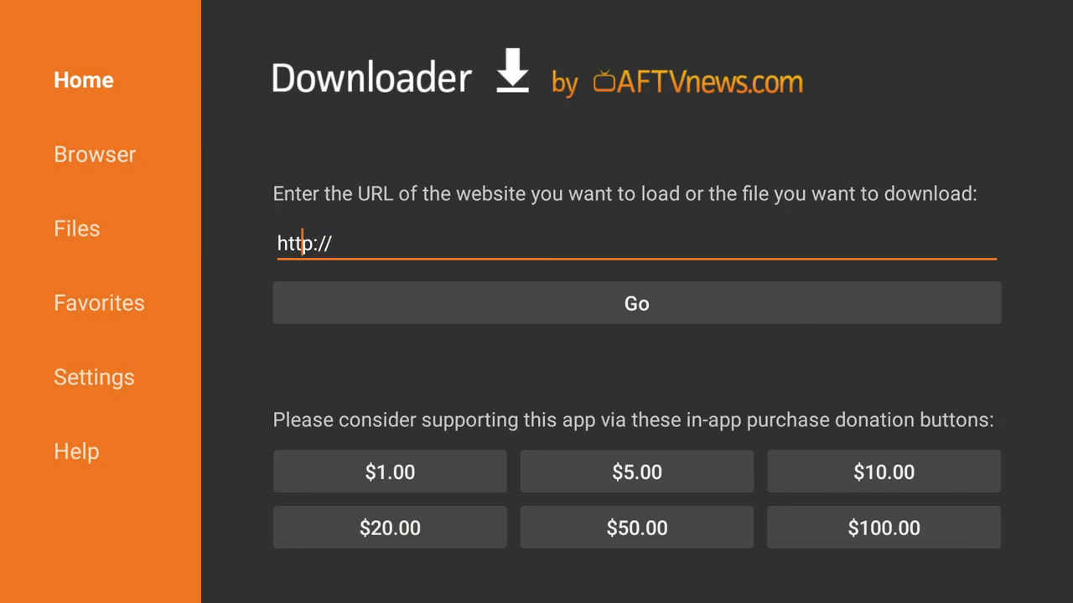
Turn on Enable JavaScript in Downloader settings and confirm the warning.
key(Left)
key(Down)
key(Down)
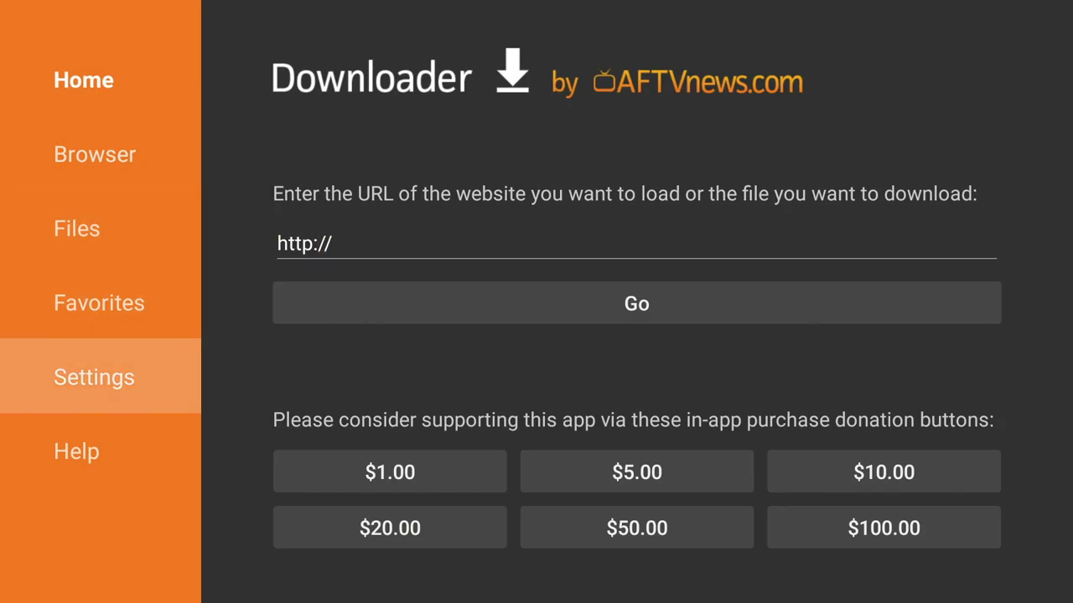
key(Right)
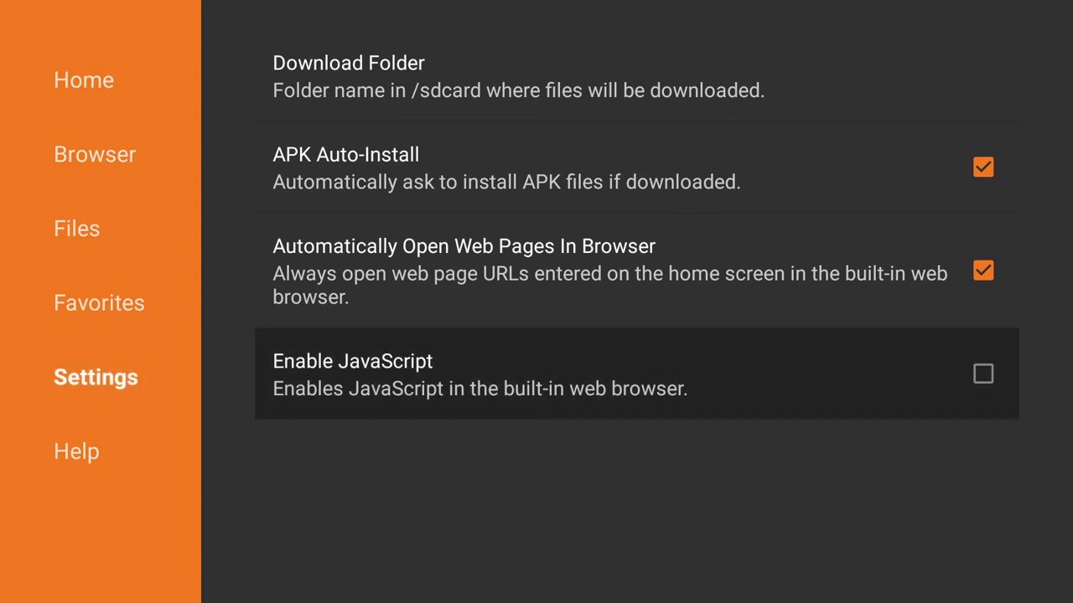
key(Return)
key(Right)
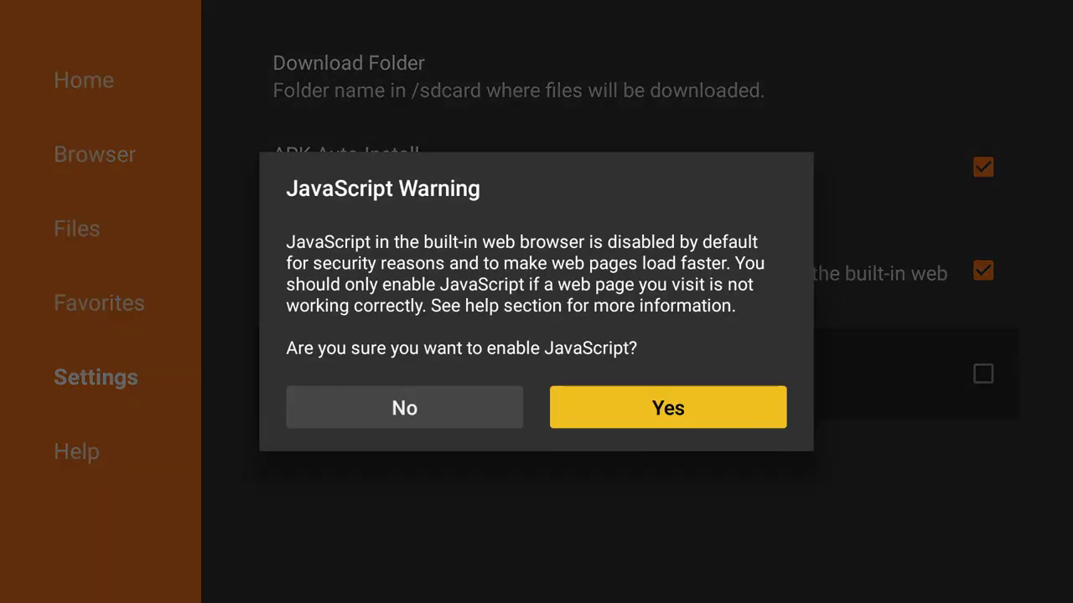
key(Return)
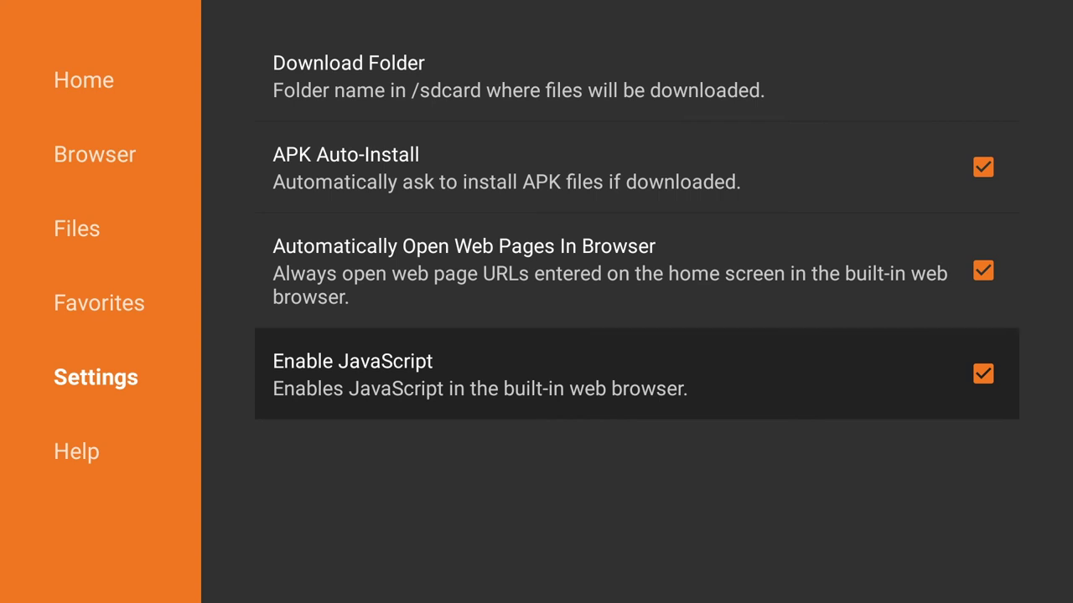
key(Left)
key(Up)
key(Up)
key(Up)
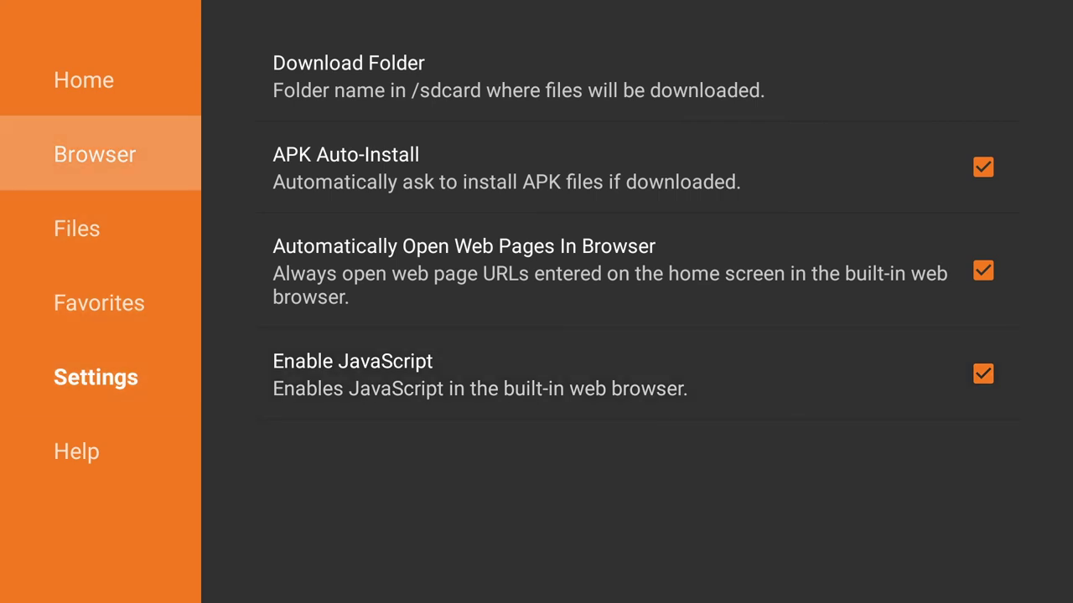
Open Downloader's built-in browser and start editing its web address field.
key(Return)
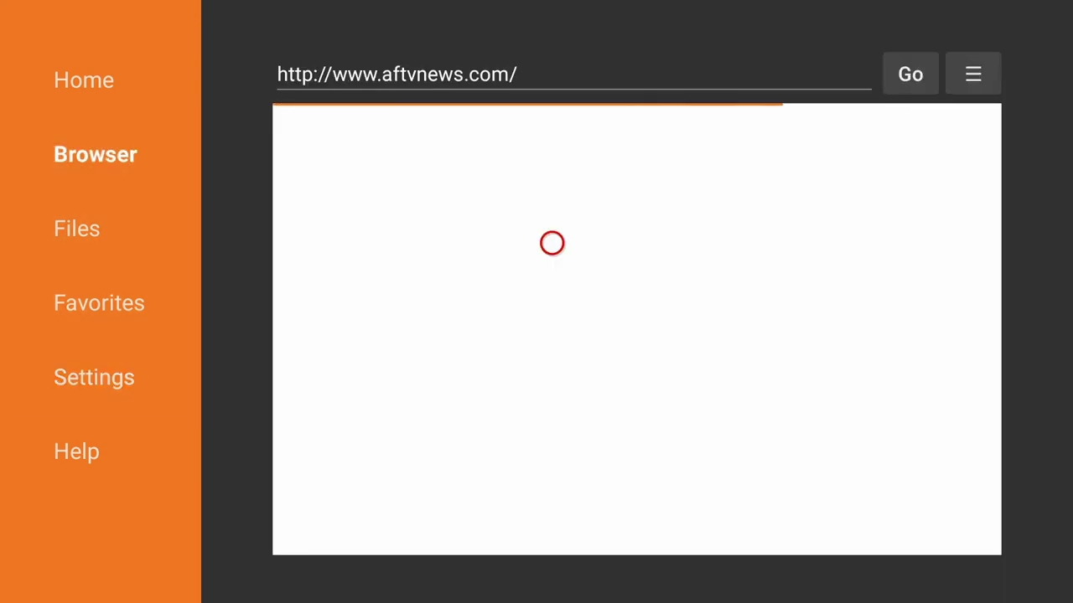
key(Up)
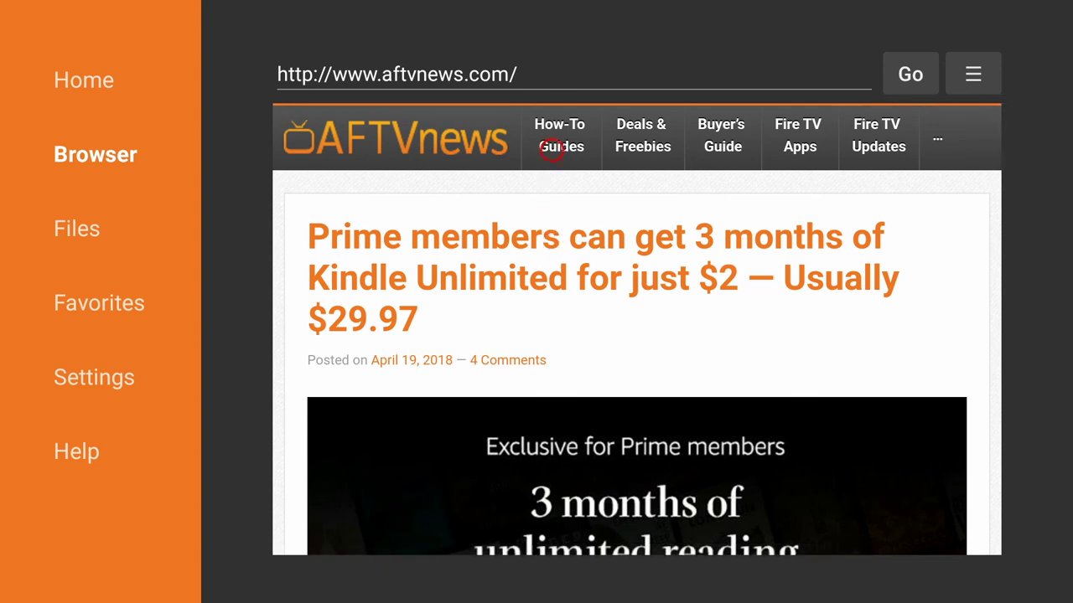
key(Right)
key(Left)
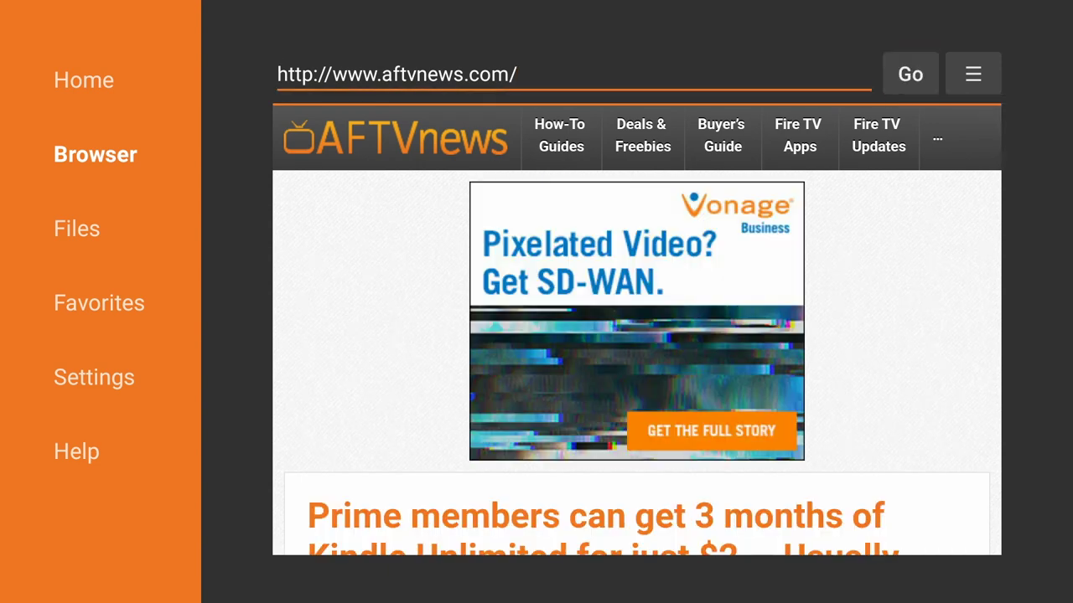
key(Return)
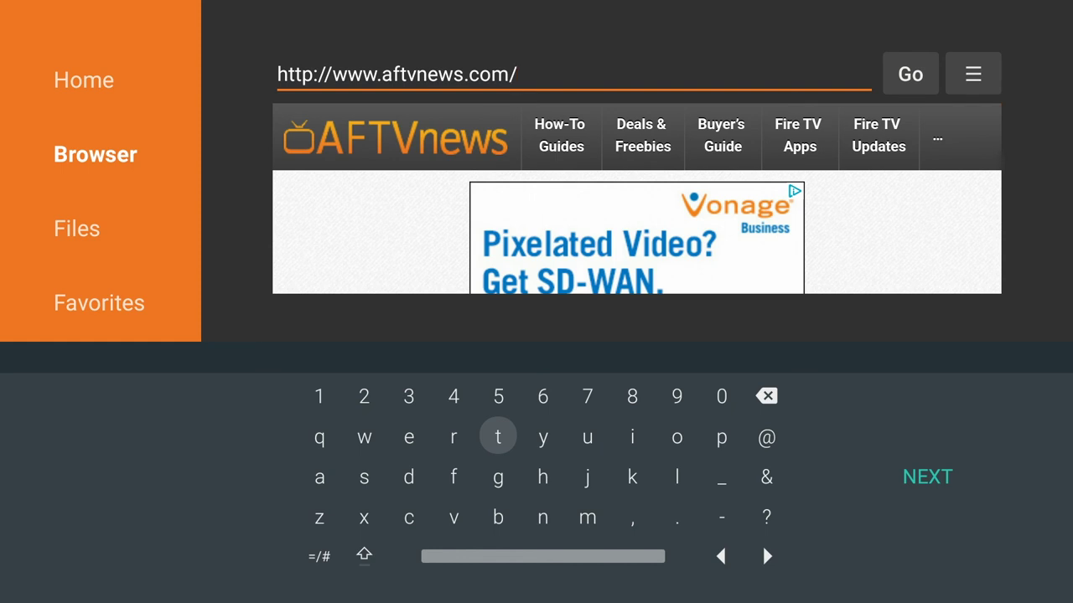
Replace the old address with freeflixhq.com and load the site.
key(Up)
key(Right)
key(Right)
key(Right)
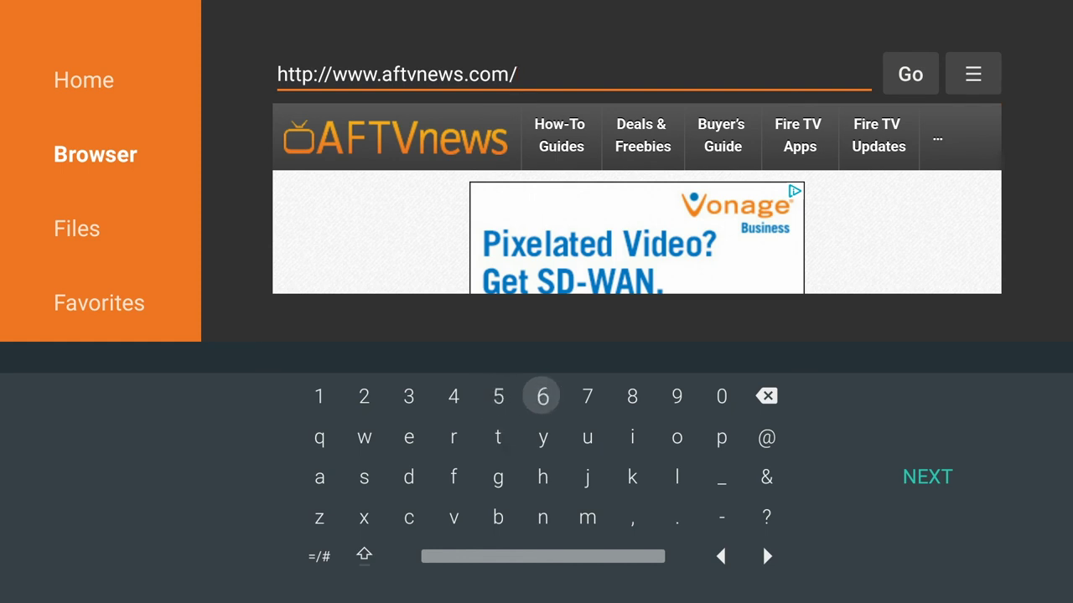
key(Right)
key(Right)
key(Right)
key(Return)
key(Down)
key(BackSpace)
key(BackSpace)
key(BackSpace)
key(BackSpace)
key(BackSpace)
key(BackSpace)
key(BackSpace)
key(BackSpace)
key(BackSpace)
key(BackSpace)
key(BackSpace)
key(BackSpace)
key(BackSpace)
key(BackSpace)
key(BackSpace)
key(BackSpace)
text(freef)
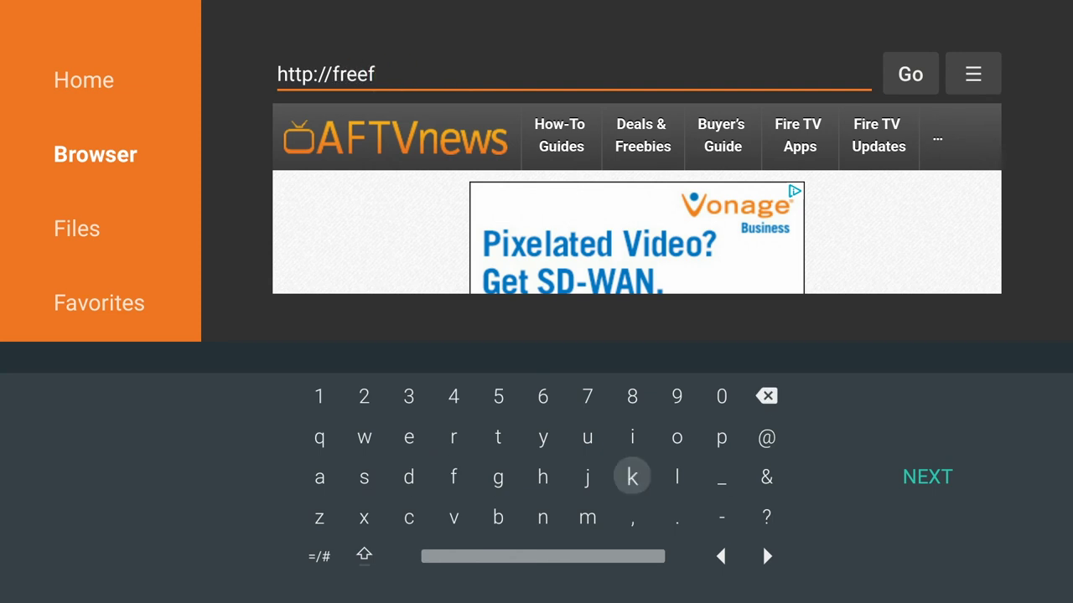
text(lixhq.com)
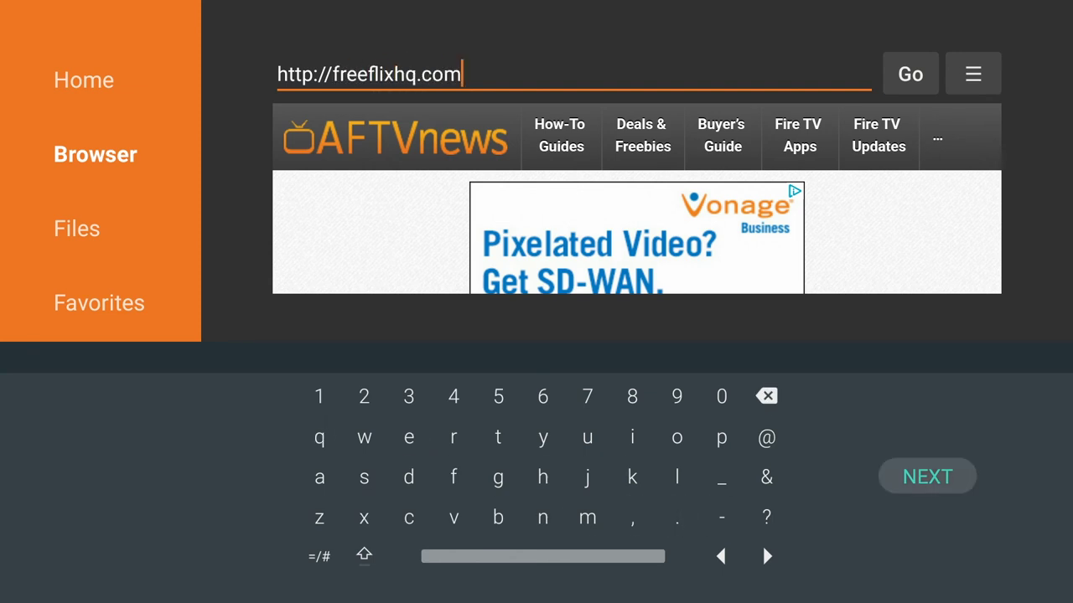
key(Return)
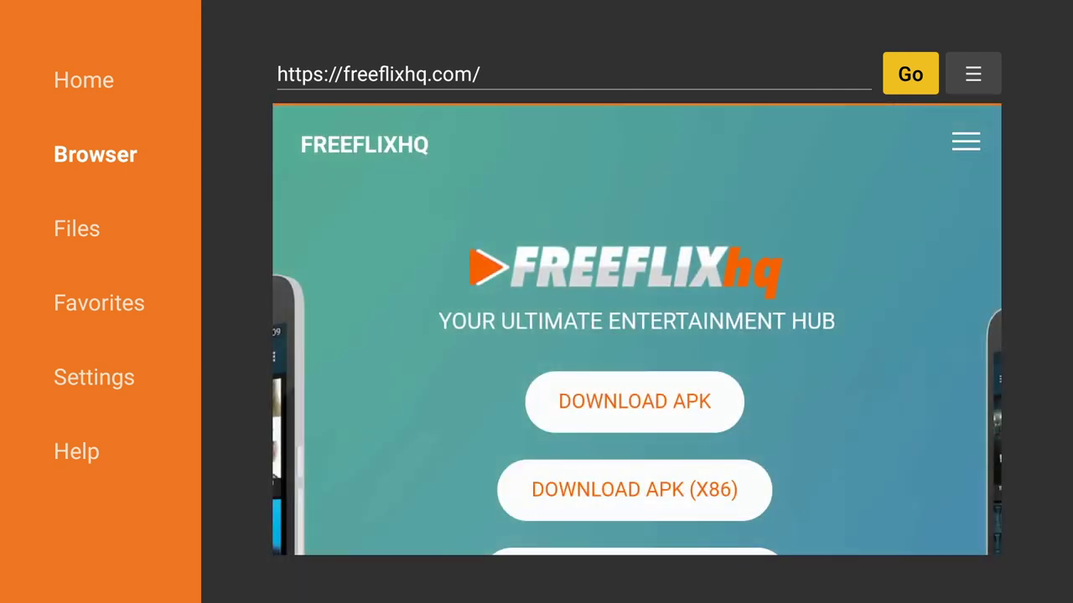
Download and install the FreeFlix HQ APK from the DOWNLOAD APK link.
key(Down)
key(Down)
key(Down)
key(Down)
key(Down)
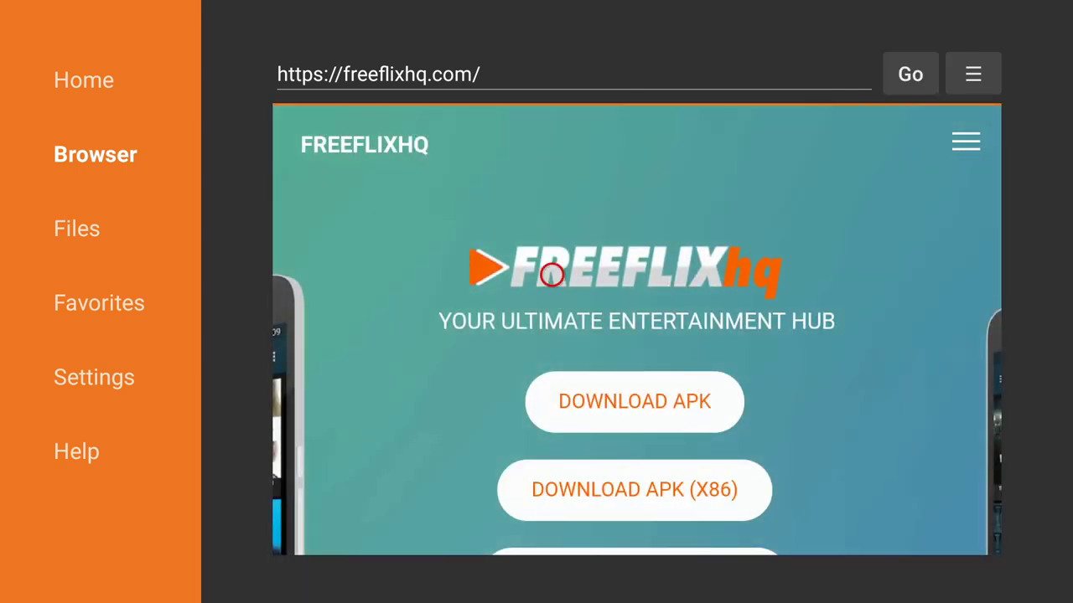
key(Down)
key(Up)
key(Right)
key(Right)
click(663, 404)
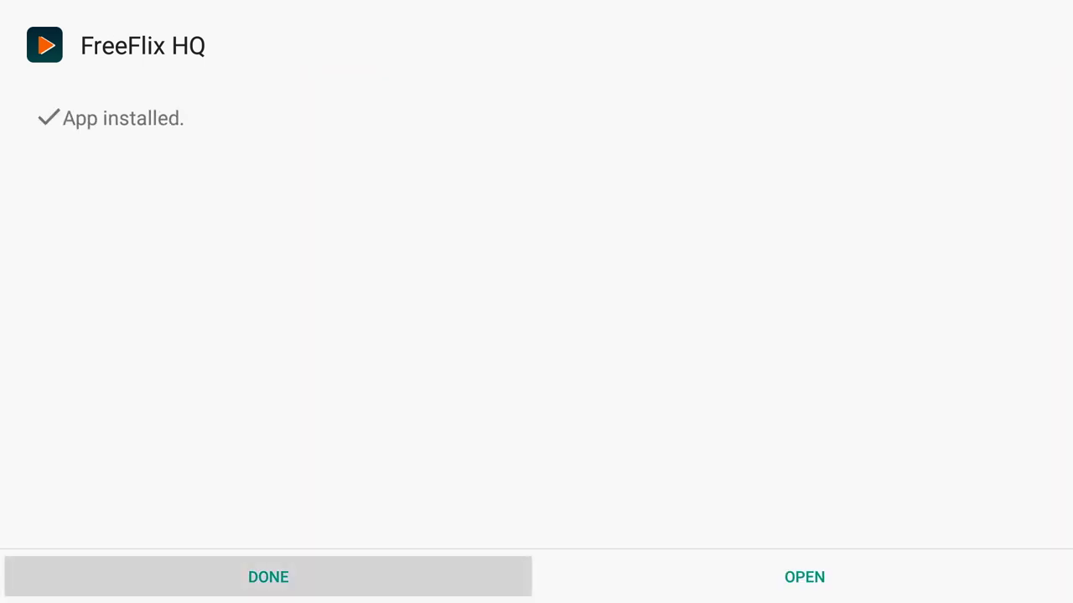
key(Return)
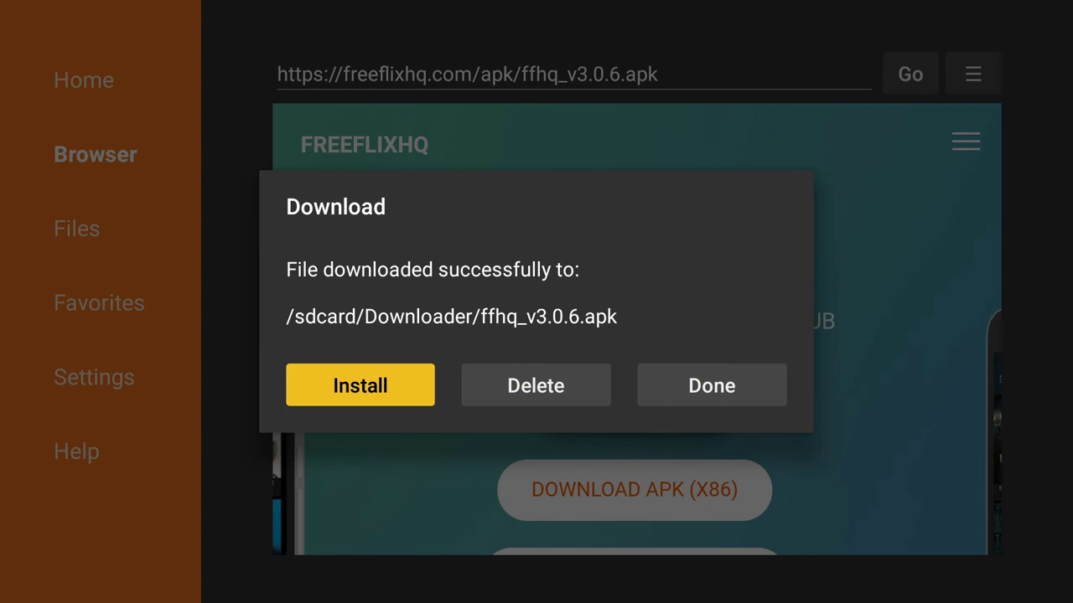
Delete the downloaded ffhq_v3.0.6.apk file and return to the Android TV home screen.
key(Right)
key(Return)
key(Left)
key(Return)
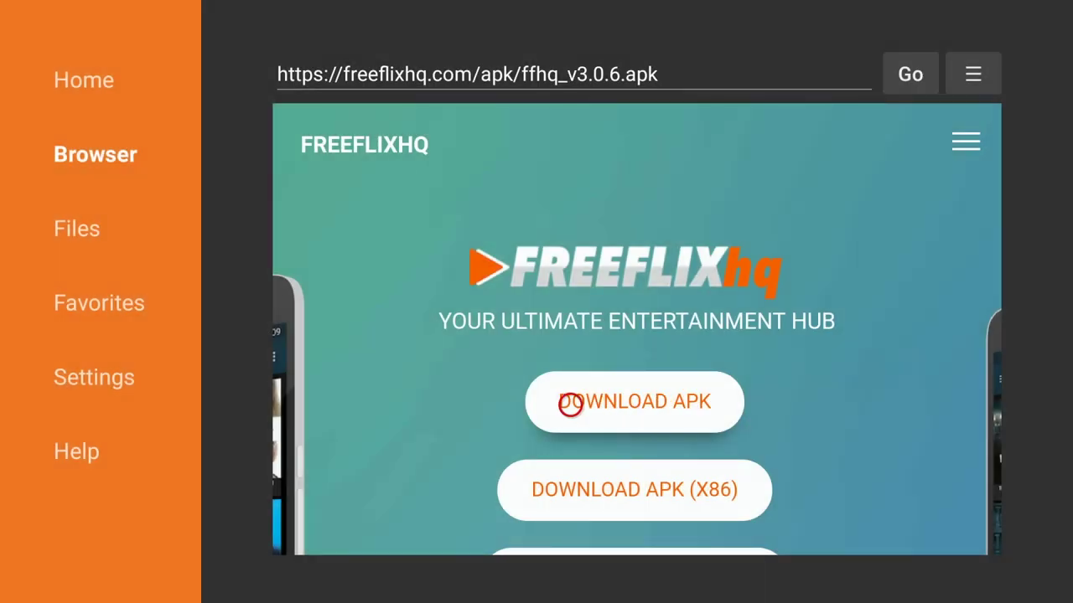
key(Left)
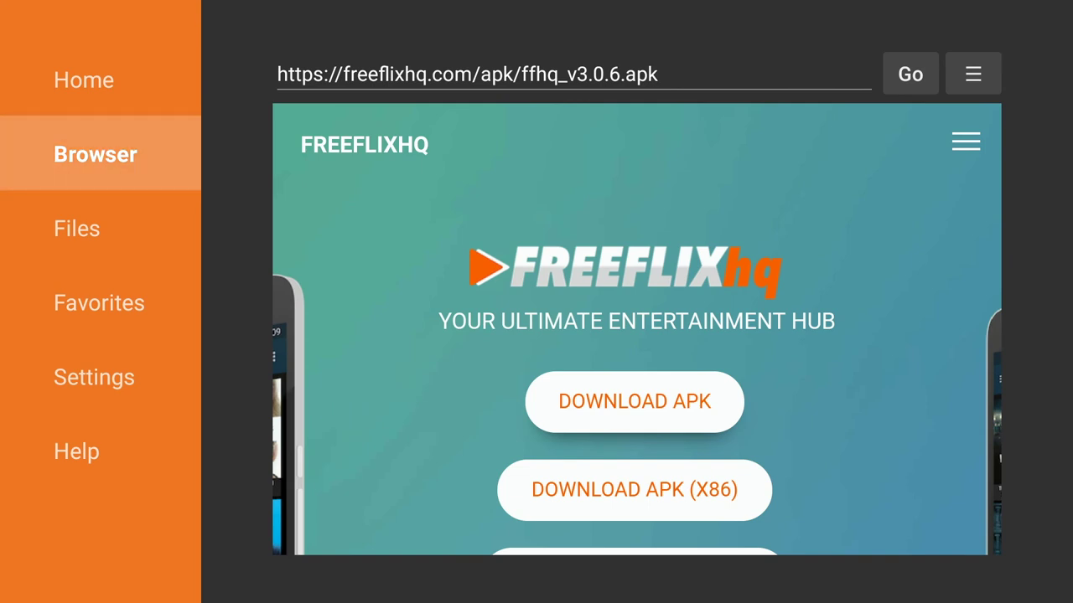
key(Home)
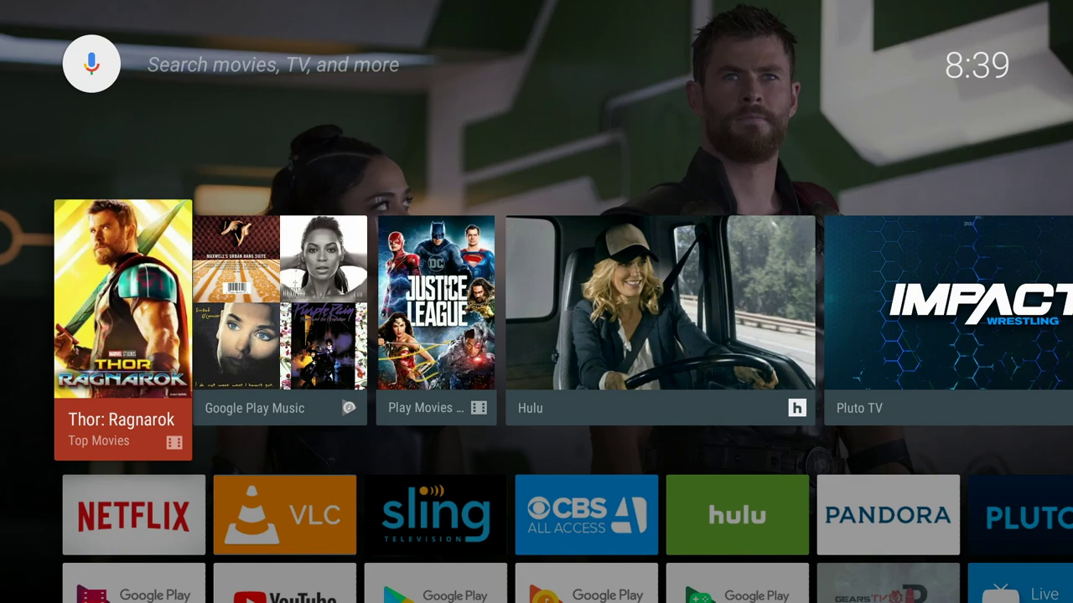
Go to the Android TV Settings and open the installed Apps list.
key(Down)
key(Down)
key(Right)
key(Right)
key(Right)
key(Right)
key(Right)
key(Right)
key(Right)
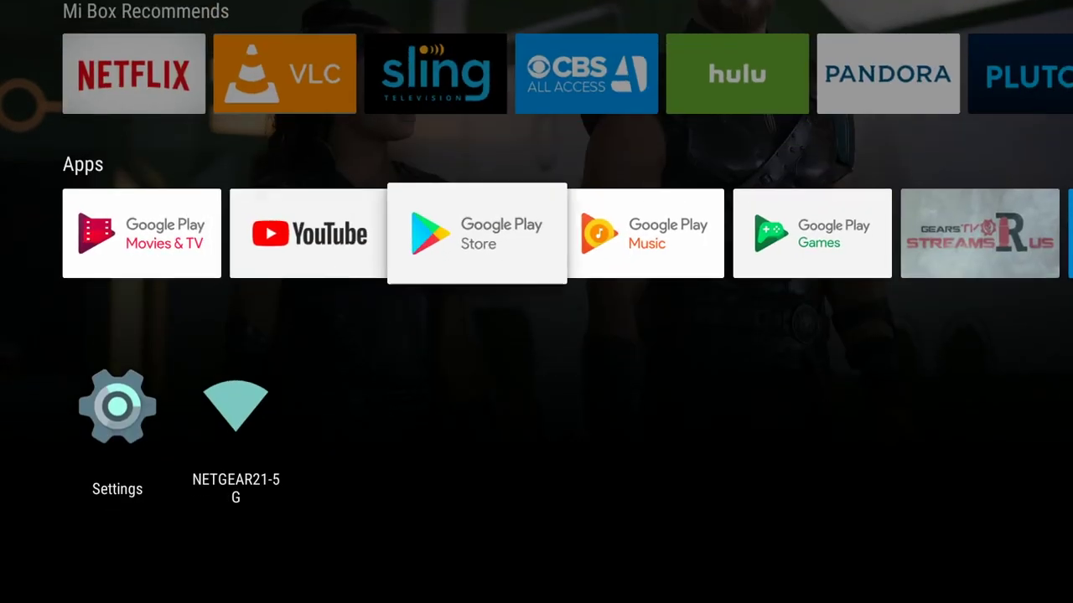
key(Right)
key(Right)
key(Right)
key(Right)
key(Right)
key(Right)
key(Left)
key(Left)
key(Left)
key(Left)
key(Left)
key(Left)
key(Left)
key(Left)
key(Left)
key(Left)
key(Left)
key(Left)
key(Left)
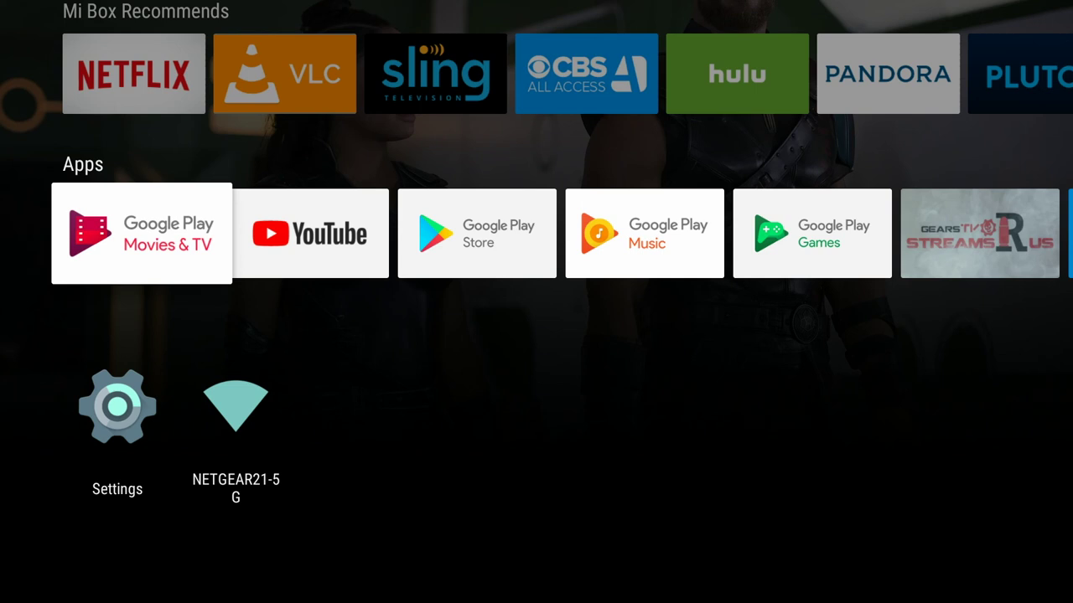
key(Down)
key(Return)
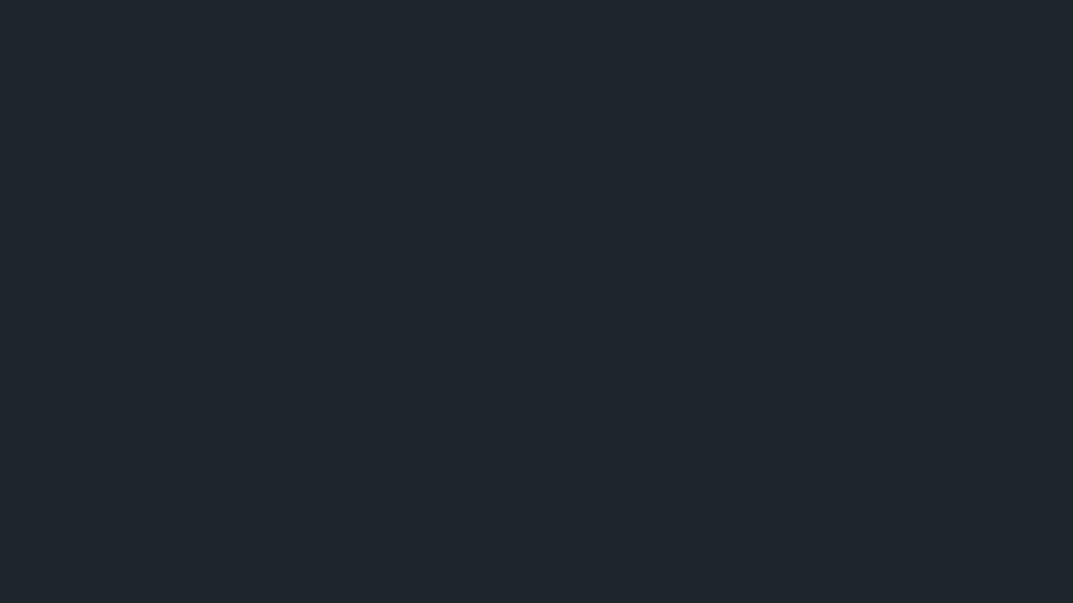
key(Right)
key(Right)
key(Right)
key(Right)
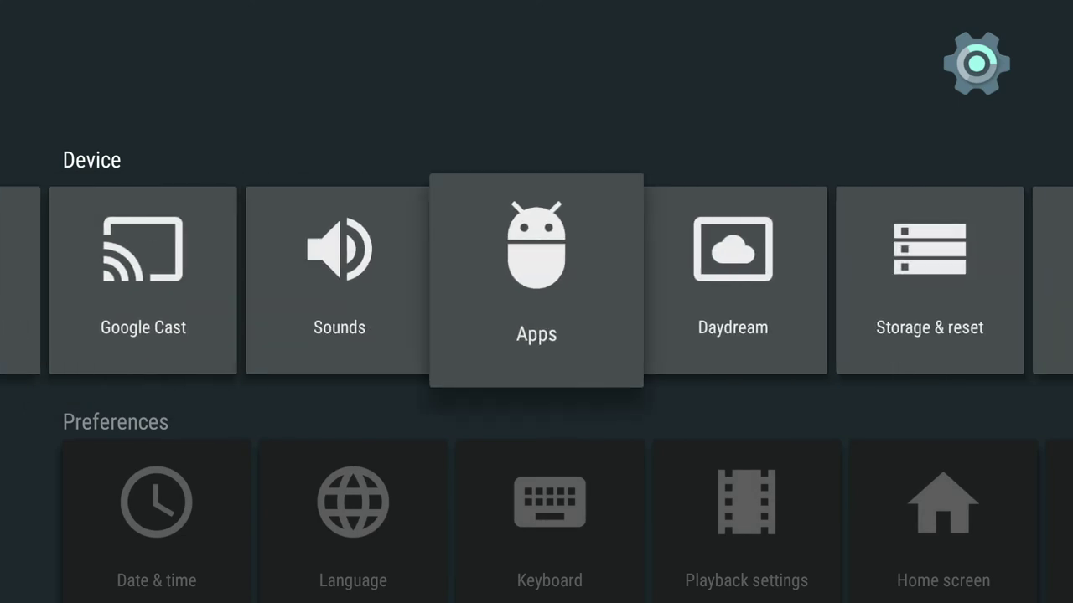
key(Return)
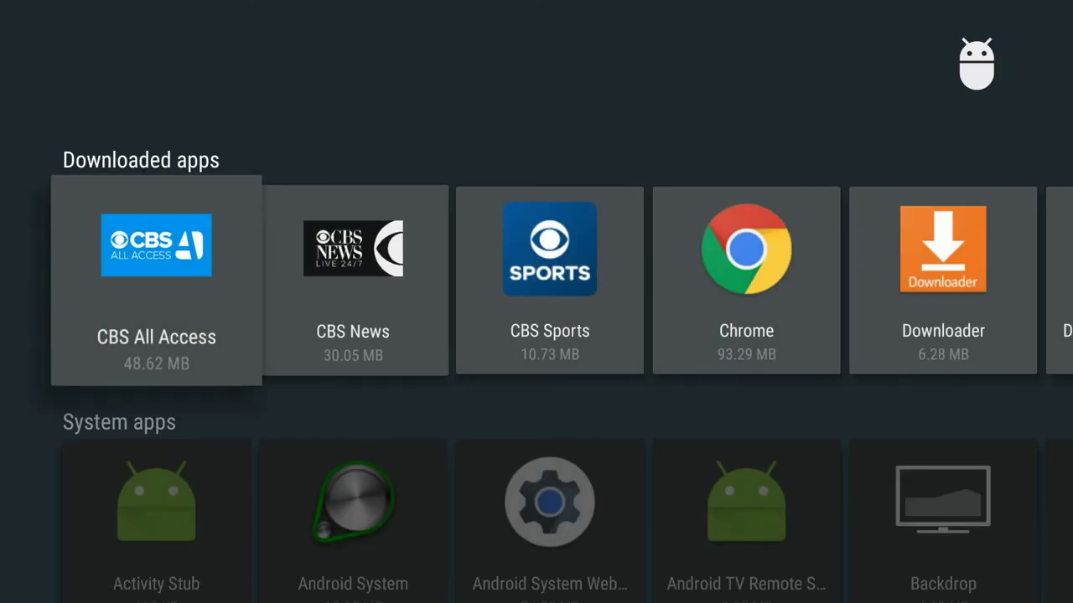
Clear FreeFlix HQ's cache from its app details, then launch the app.
key(Right)
key(Right)
key(Right)
key(Right)
key(Right)
key(Right)
key(Right)
key(Left)
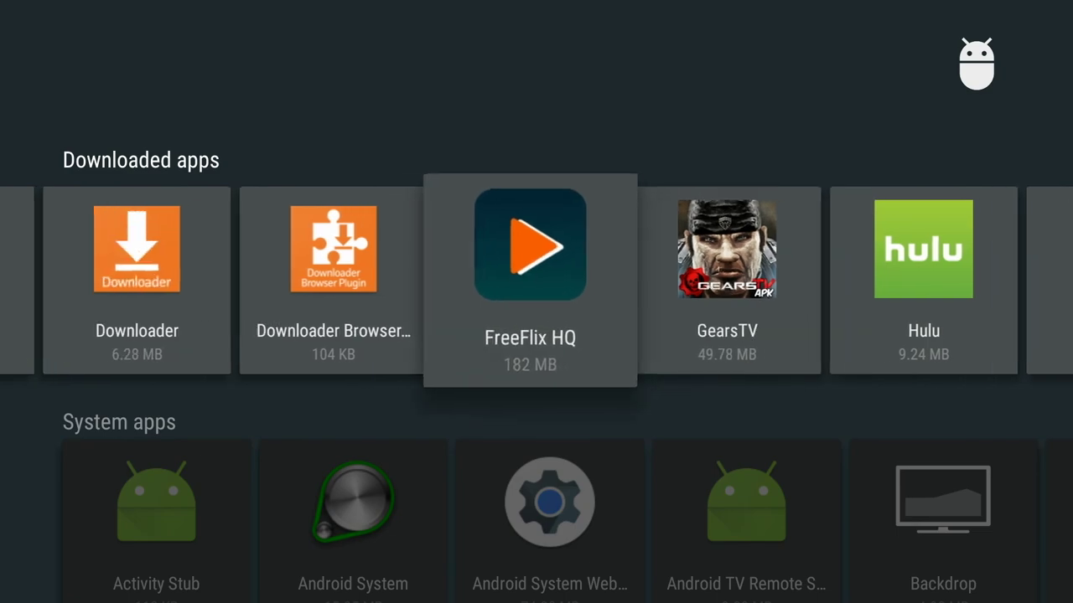
key(Return)
key(Down)
key(Down)
key(Down)
key(Down)
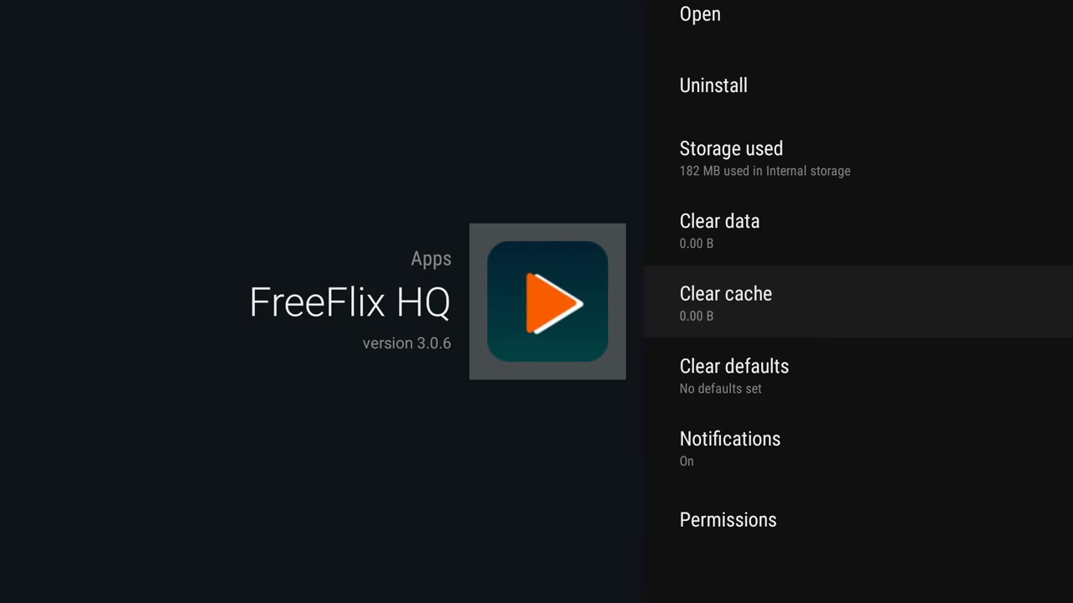
key(Return)
key(Up)
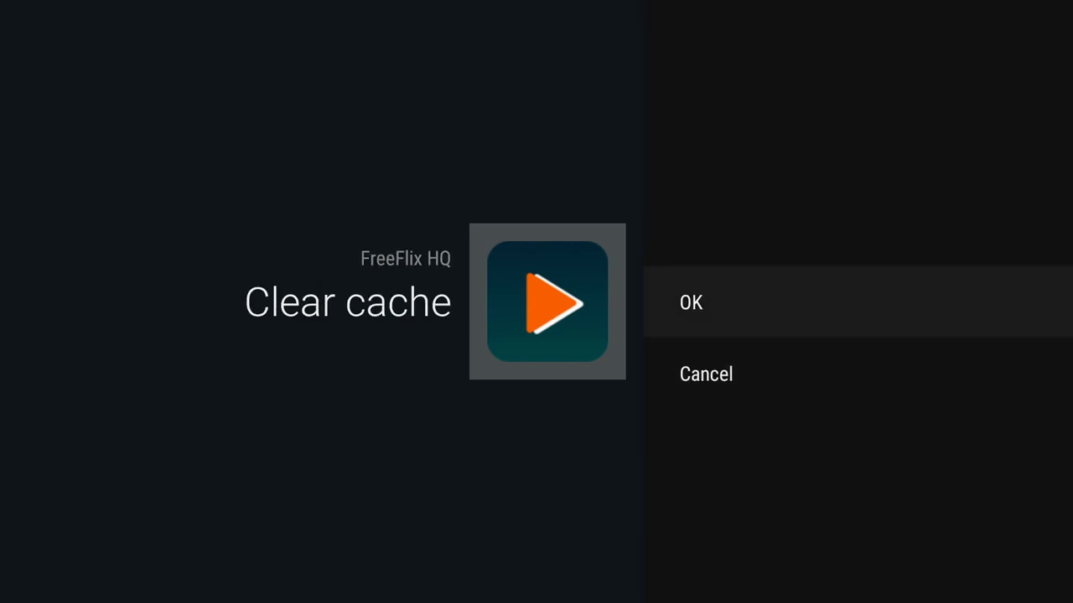
key(Return)
key(Up)
key(Up)
key(Up)
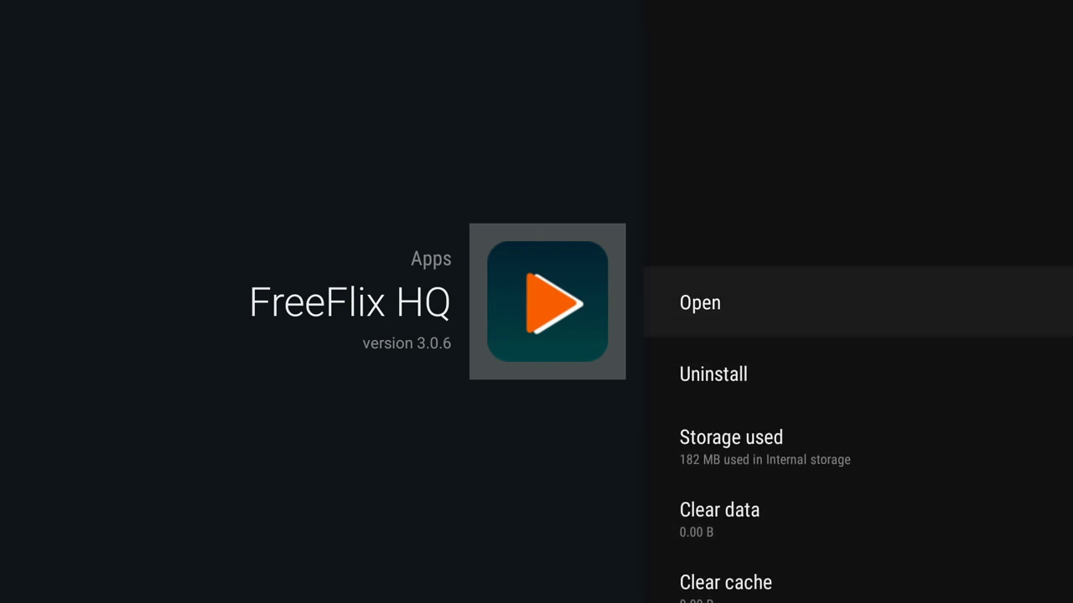
key(Return)
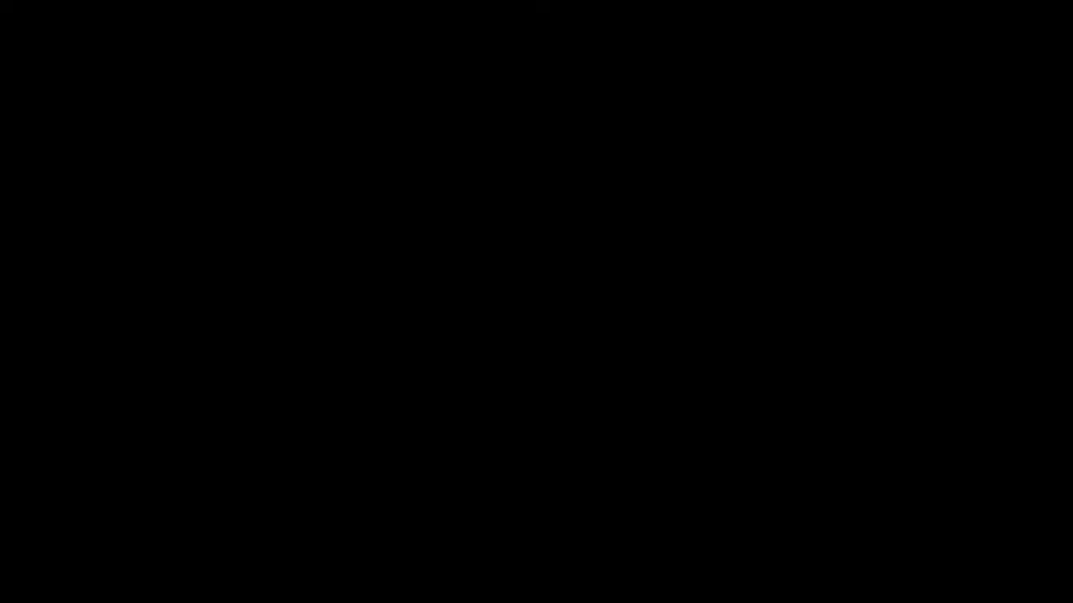